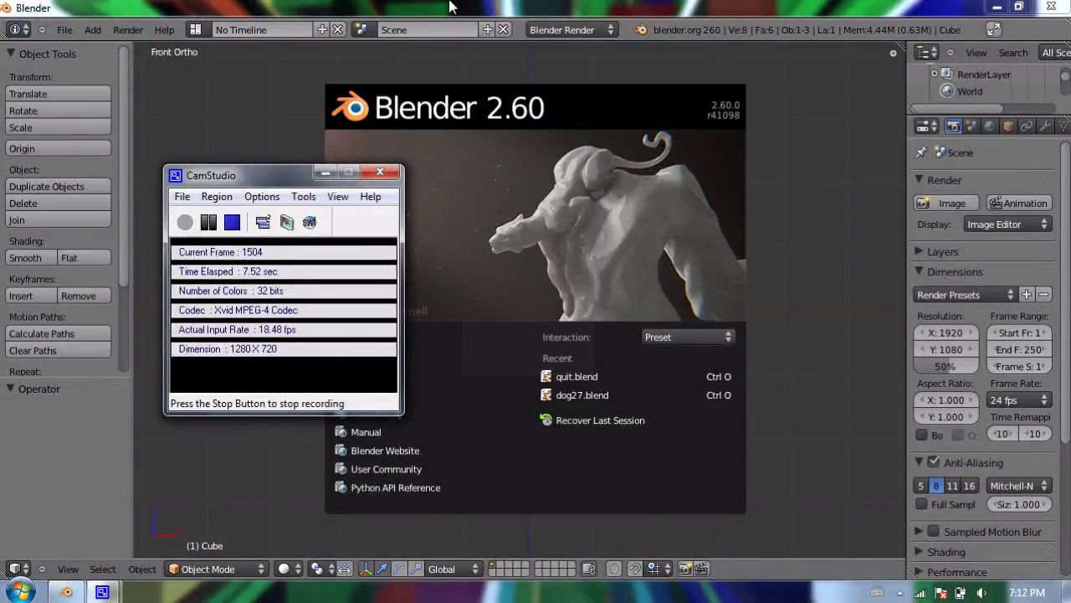
# Bring Blender to the front and close the splash screen to reveal the default cube.
pyautogui.click(400, 11)
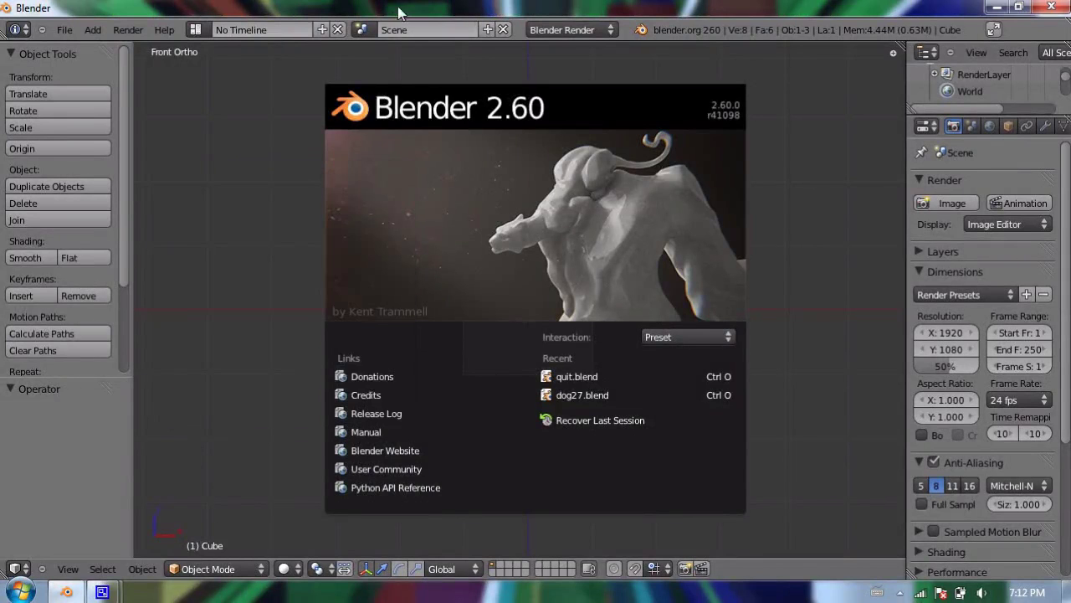
pyautogui.click(454, 199)
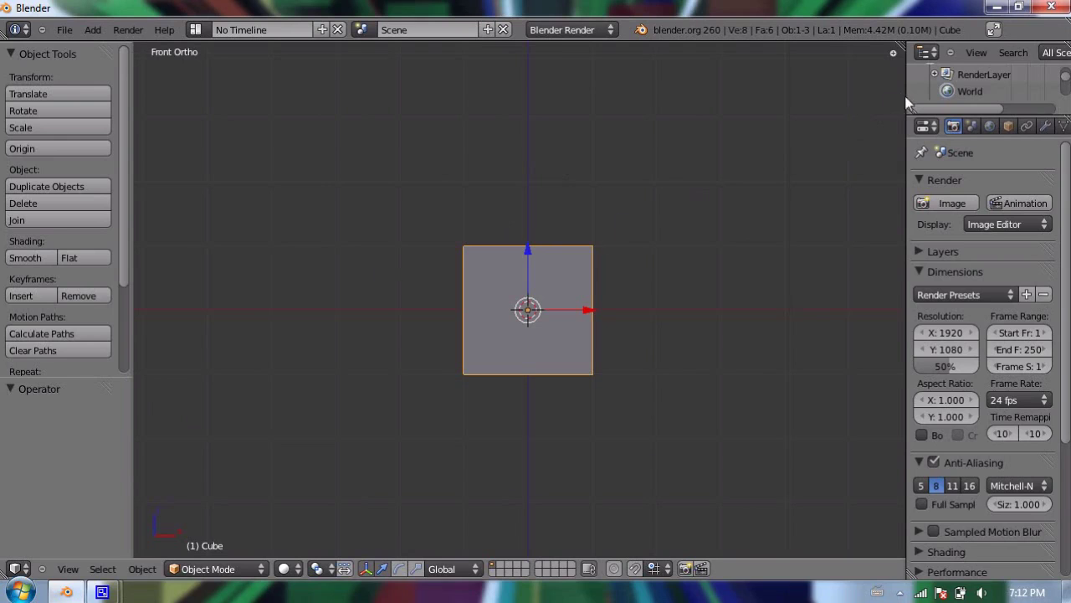
# Widen the properties panel, angle and zoom out the view, and show the cube's empty Material tab.
pyautogui.moveTo(906, 98); pyautogui.dragTo(789, 96)
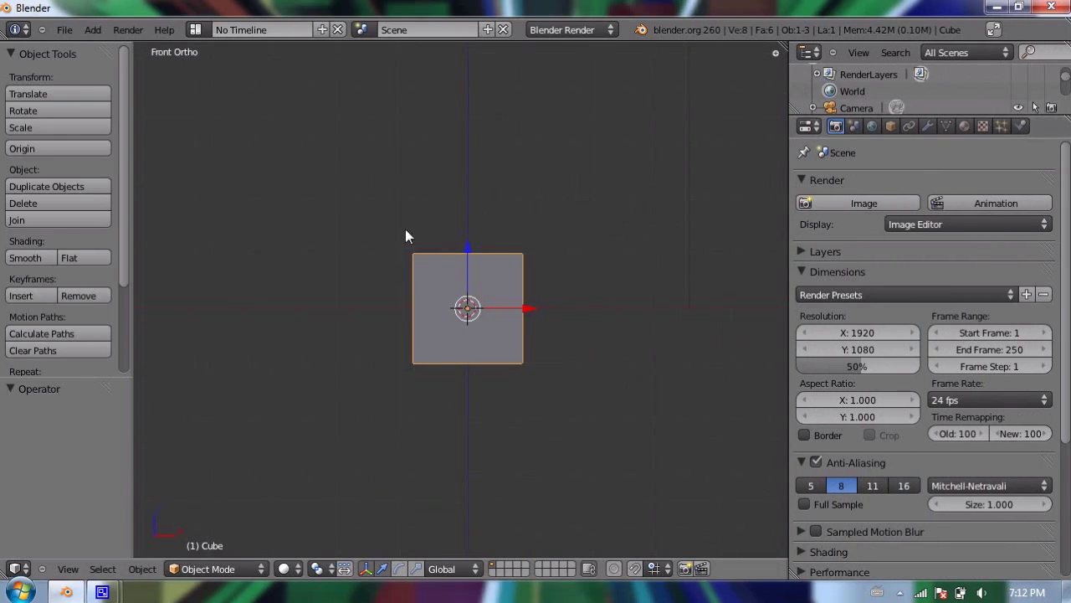
pyautogui.moveTo(411, 238); pyautogui.dragTo(502, 279, button='middle')
pyautogui.scroll(-1, 502, 278)
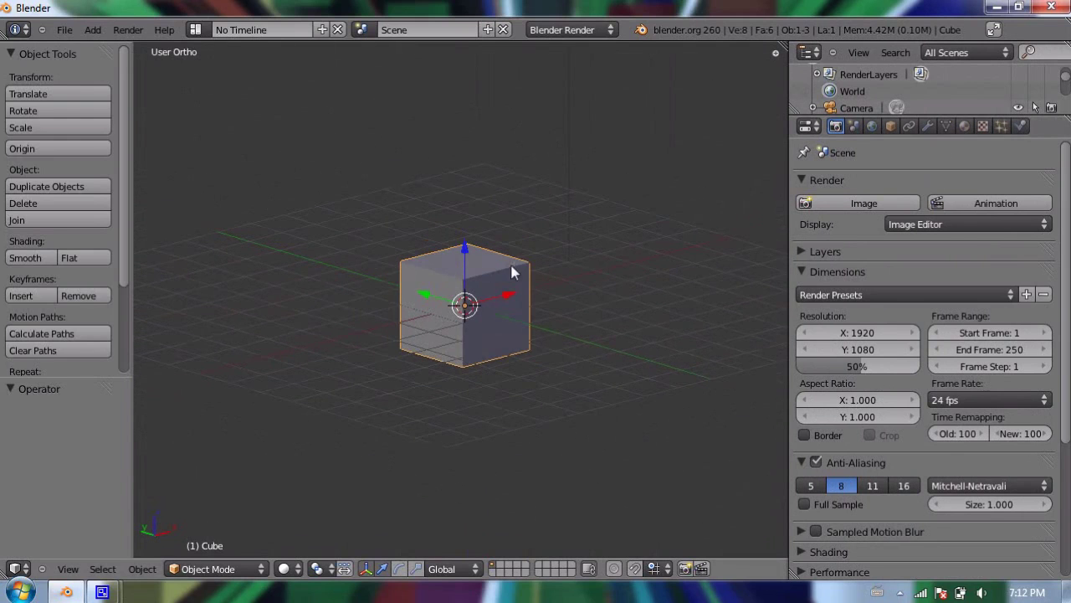
pyautogui.click(963, 127)
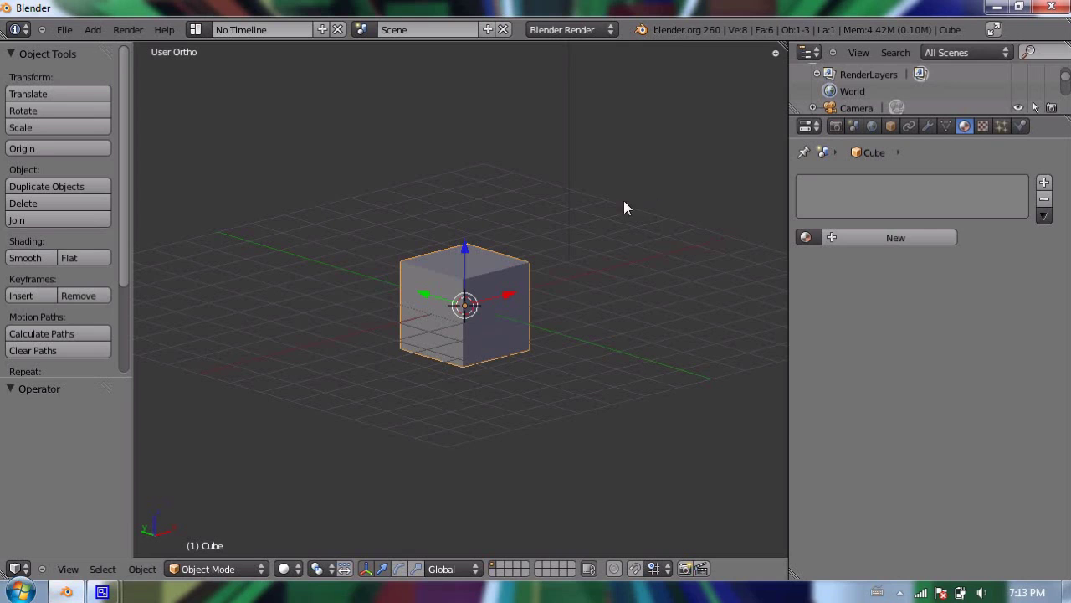
# Add a new material called 'Material' to the cube, with default Lambert diffuse and CookTorr specular.
pyautogui.click(861, 237)
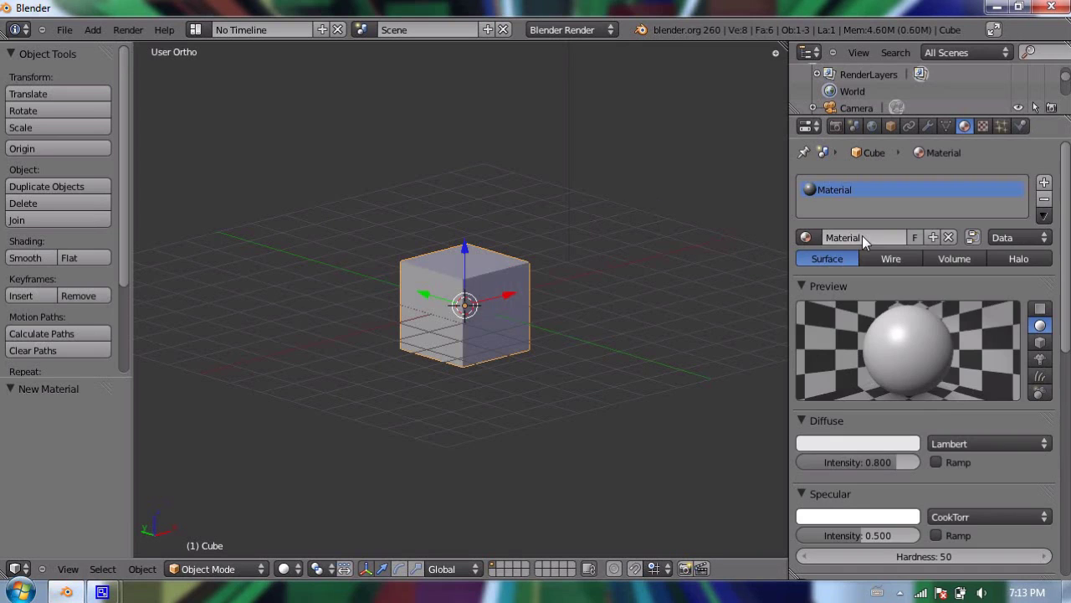
pyautogui.scroll(-2, 890, 283)
pyautogui.scroll(1, 855, 275)
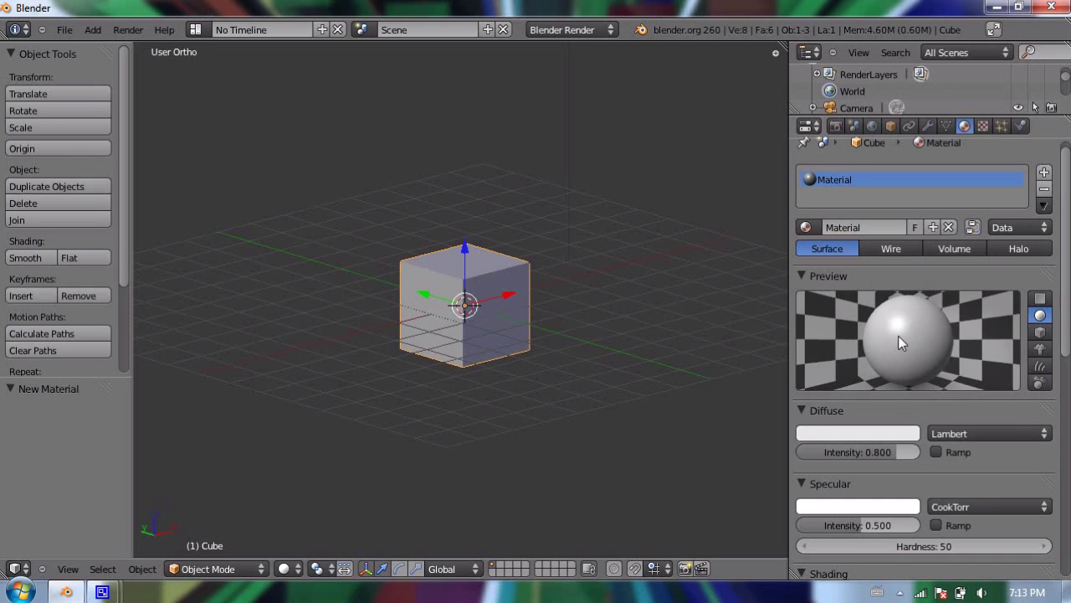
pyautogui.scroll(-1, 875, 339)
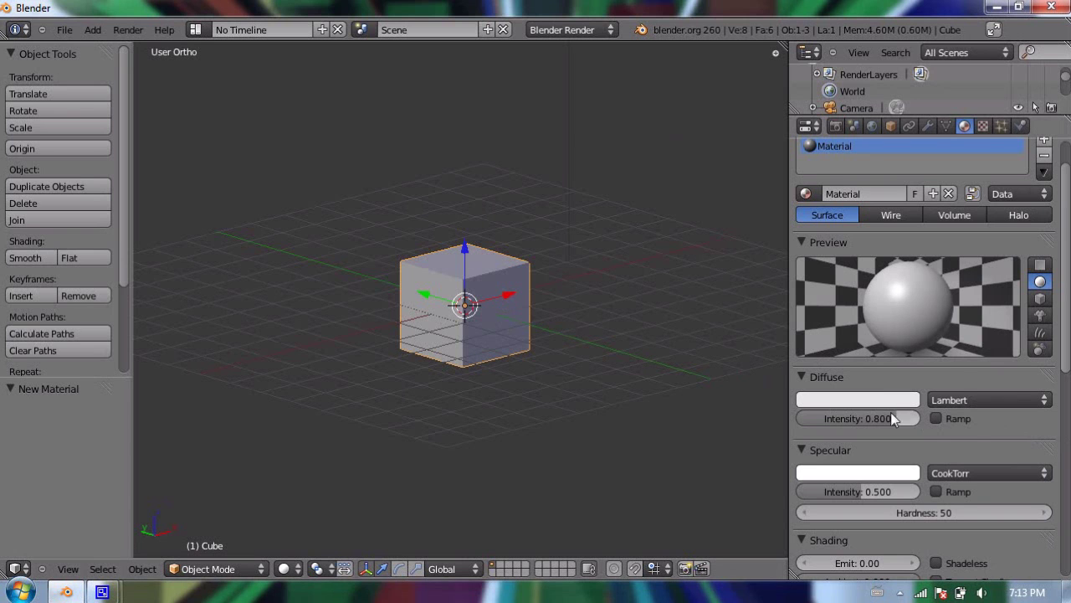
# Set the material's diffuse colour to blue on the colour wheel, after briefly trying pink.
pyautogui.click(853, 399)
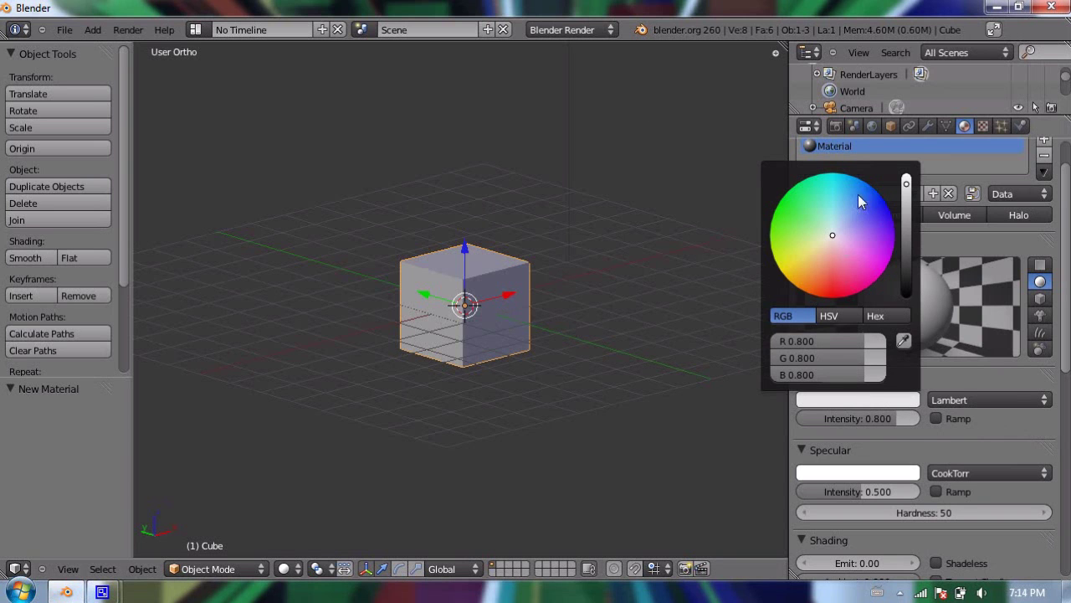
pyautogui.click(860, 397)
pyautogui.moveTo(826, 255); pyautogui.dragTo(851, 300)
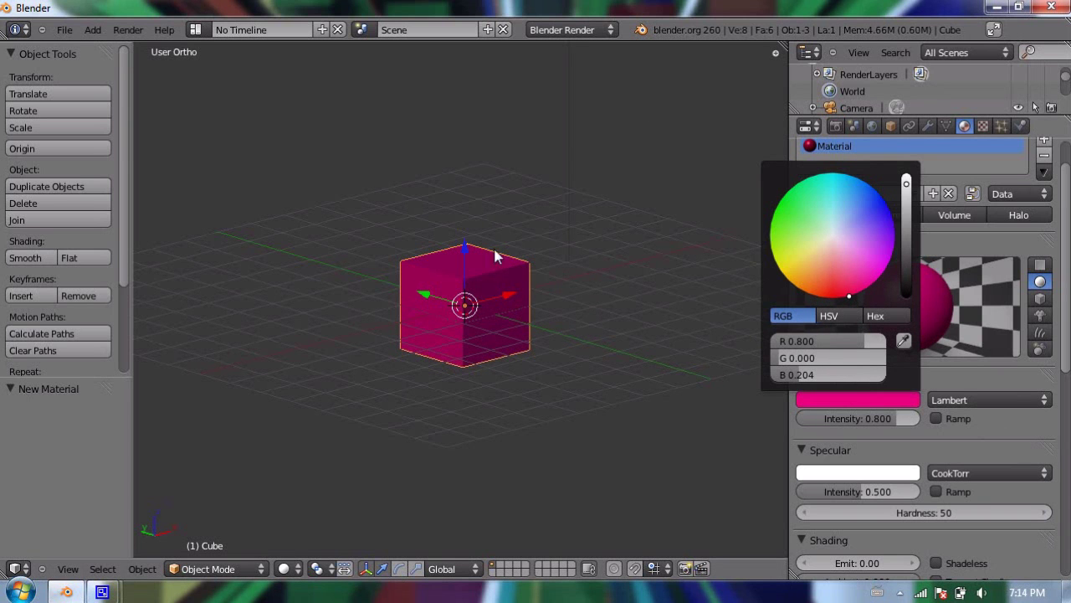
pyautogui.moveTo(865, 243); pyautogui.dragTo(892, 187)
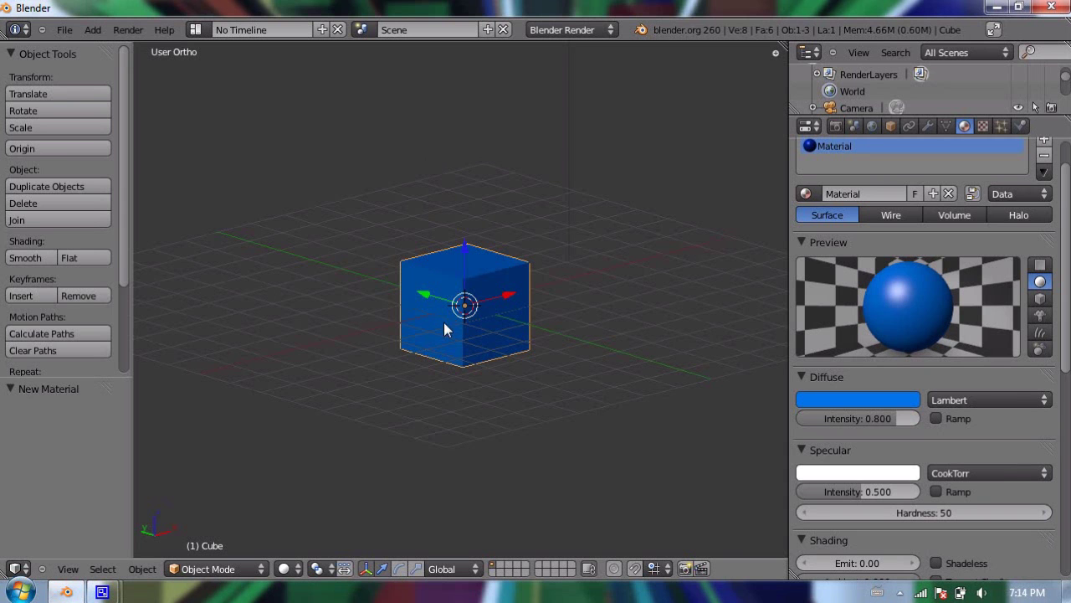
# Orbit and zoom to an angled close-up of the blue cube.
pyautogui.moveTo(449, 331); pyautogui.dragTo(519, 306, button='middle')
pyautogui.scroll(5, 519, 307)
pyautogui.moveTo(411, 258); pyautogui.dragTo(589, 255, button='middle')
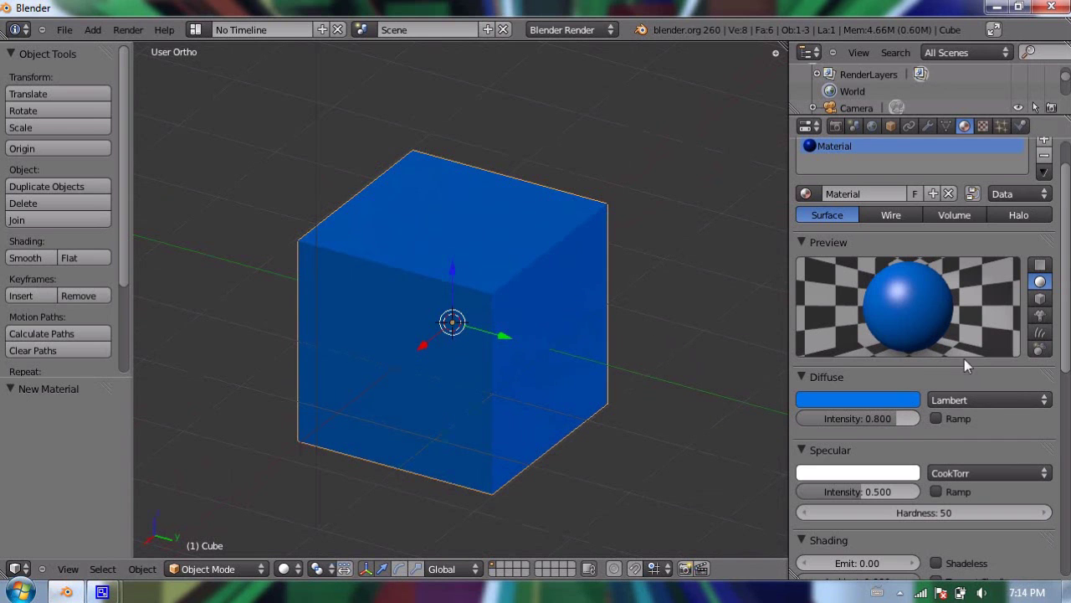
pyautogui.scroll(-2, 954, 343)
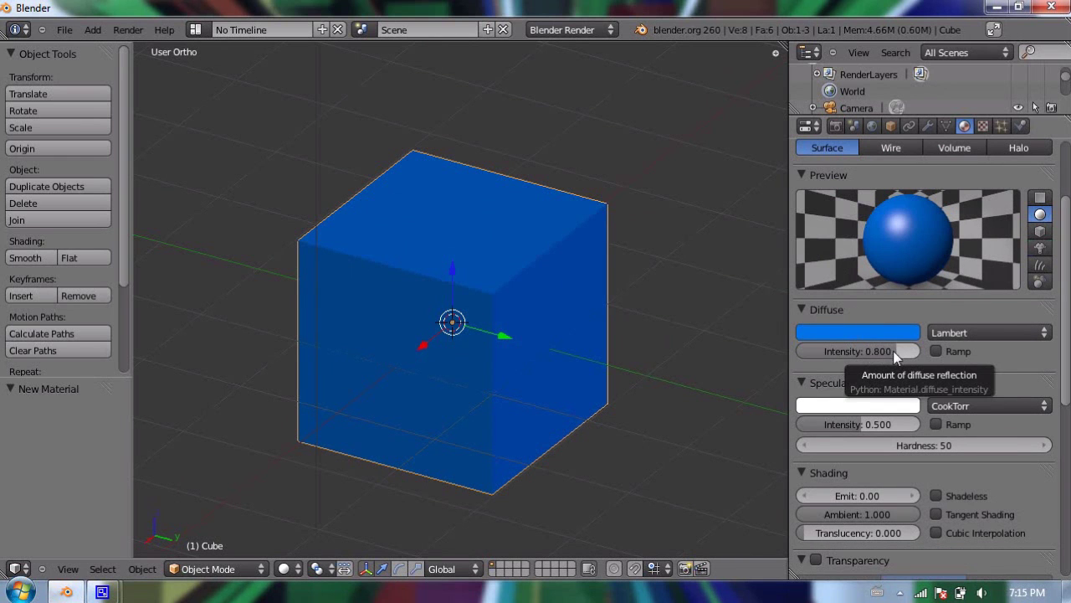
# Set diffuse intensity to 0.800 after trying 1.000.
pyautogui.moveTo(889, 348); pyautogui.dragTo(937, 358)
pyautogui.click(868, 352)
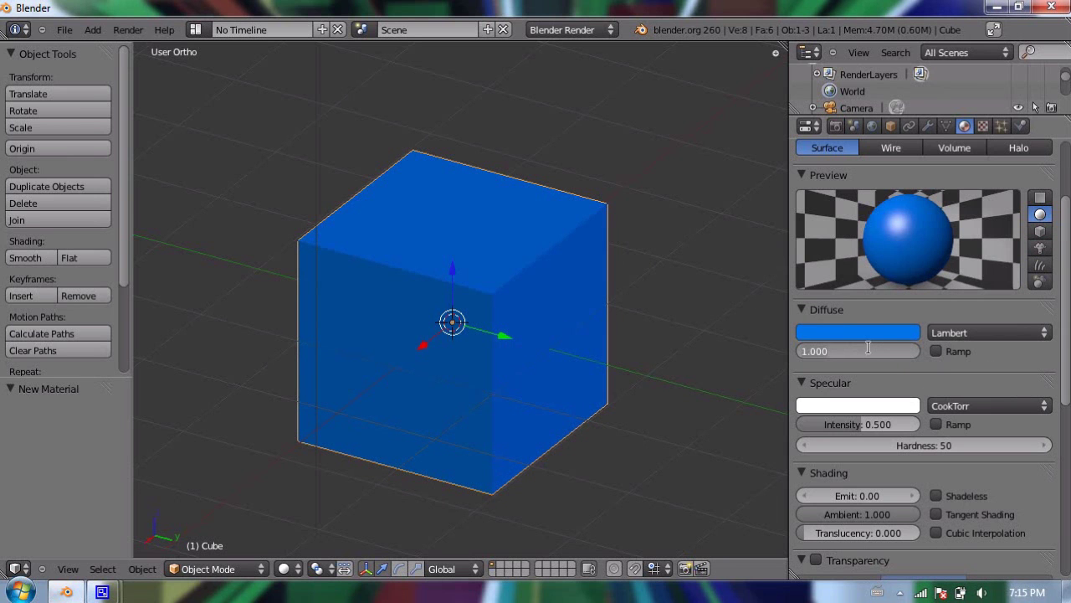
pyautogui.write('0.8')
pyautogui.press('Return')
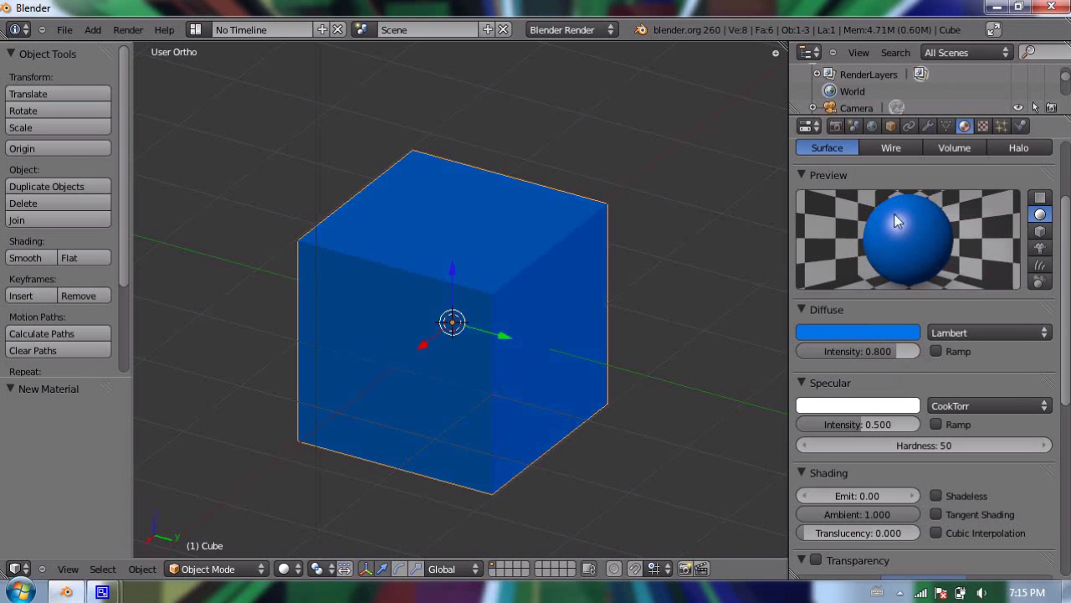
pyautogui.moveTo(290, 296); pyautogui.dragTo(447, 292, button='middle')
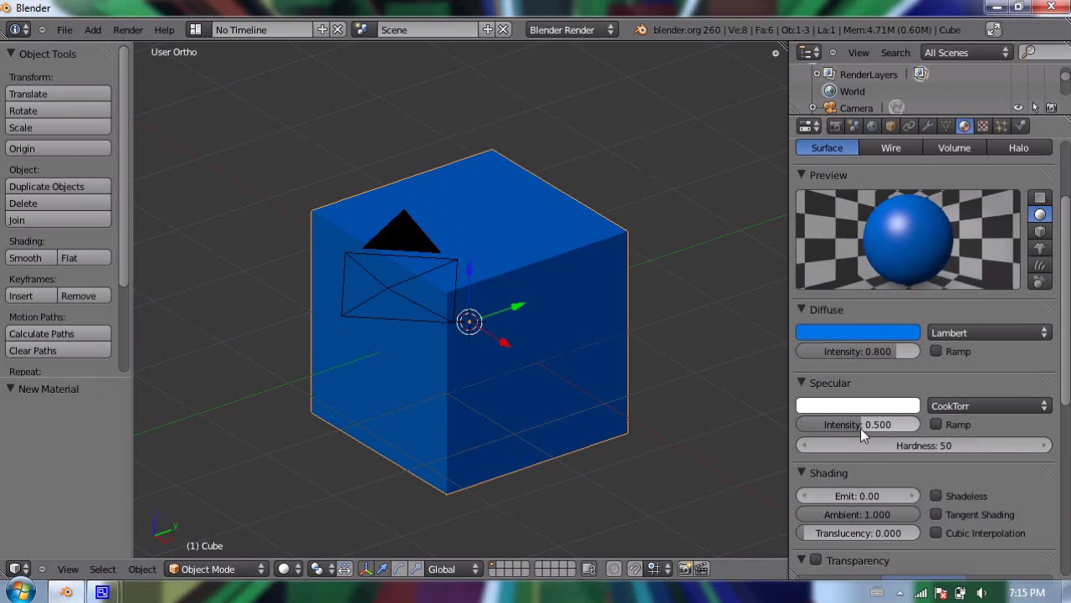
# Make the specular colour magenta, enable the specular ramp, and set specular intensity to 0.500.
pyautogui.click(849, 408)
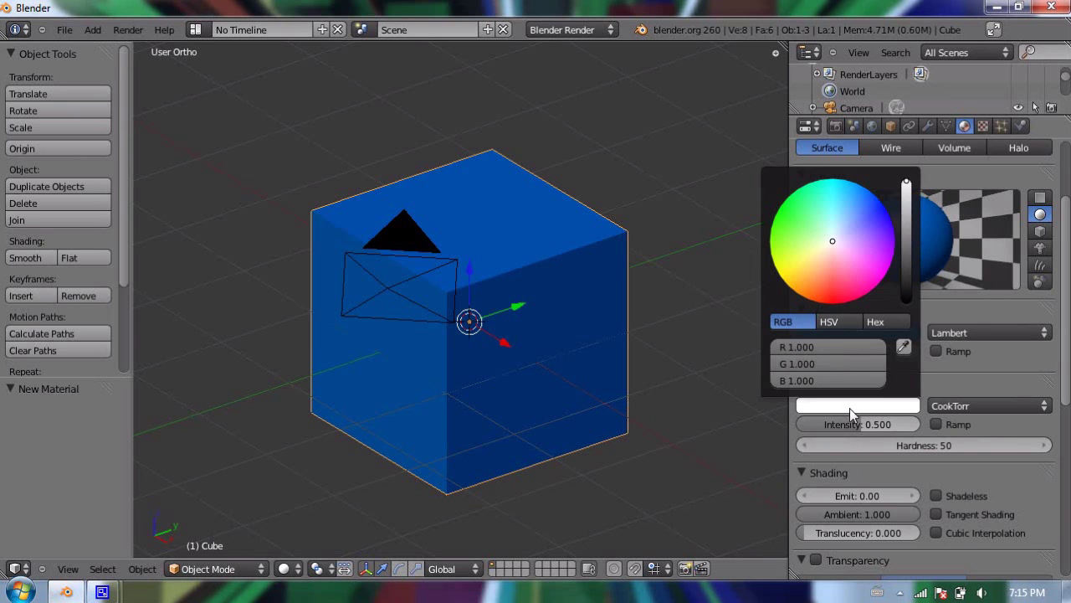
pyautogui.click(863, 278)
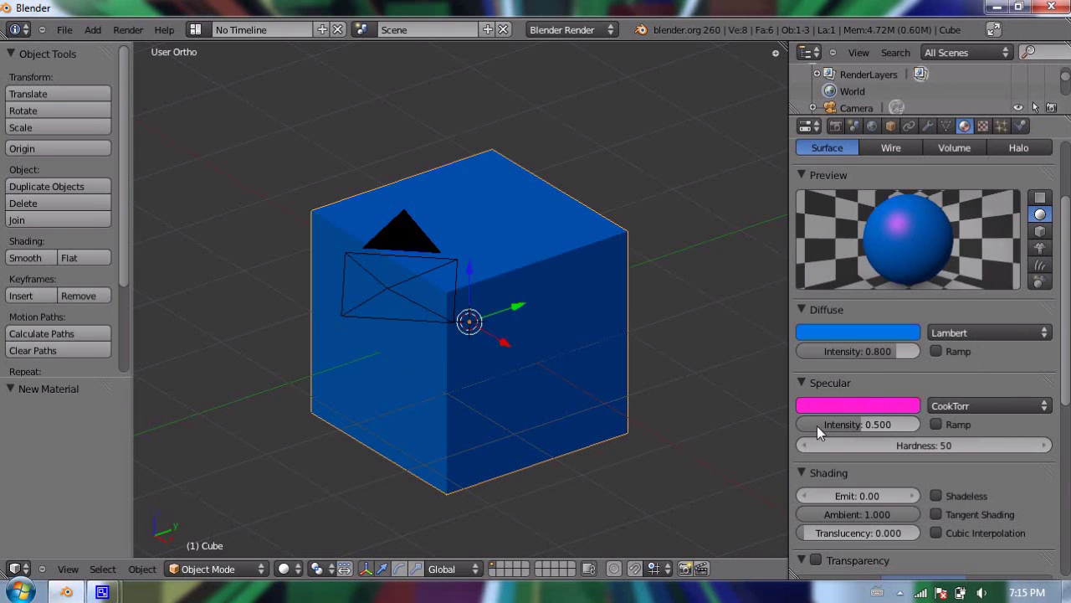
pyautogui.moveTo(854, 422); pyautogui.dragTo(958, 426)
pyautogui.click(995, 424)
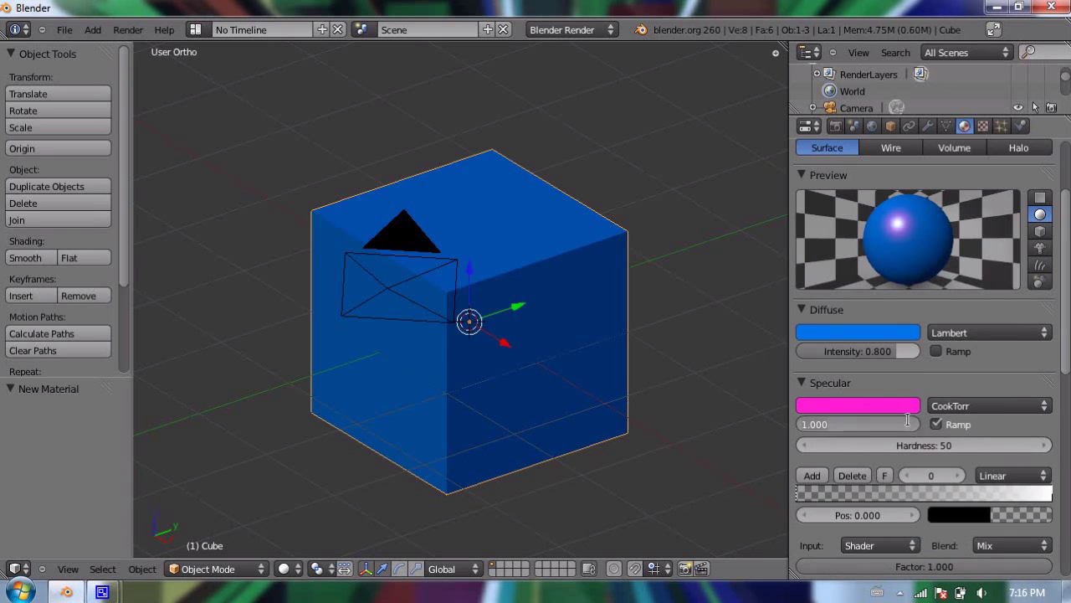
pyautogui.moveTo(915, 427); pyautogui.dragTo(859, 421)
pyautogui.click(859, 420)
pyautogui.write('0.5')
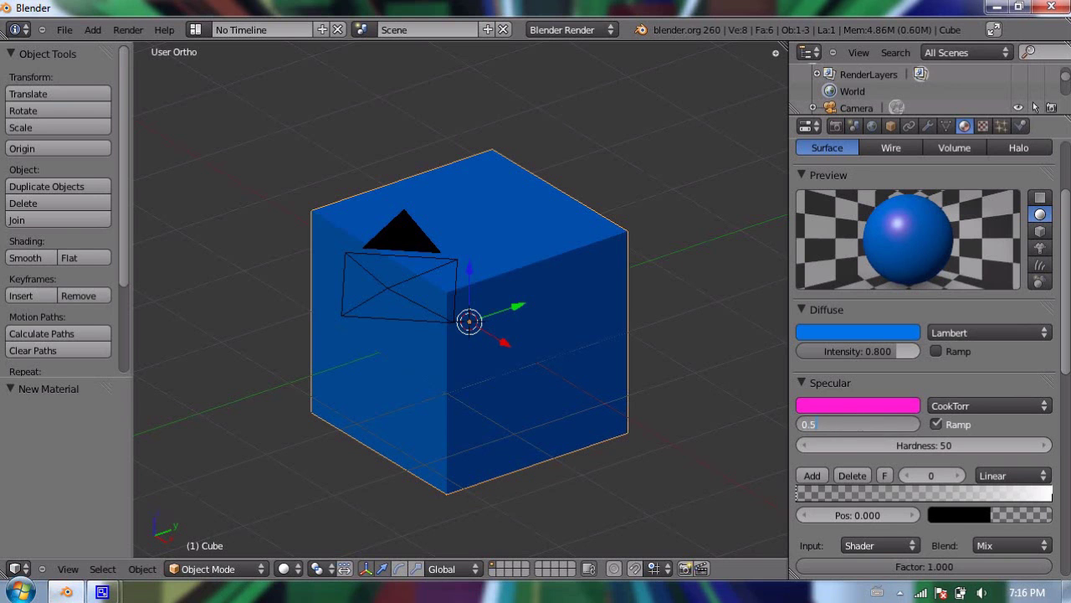
pyautogui.press('Return')
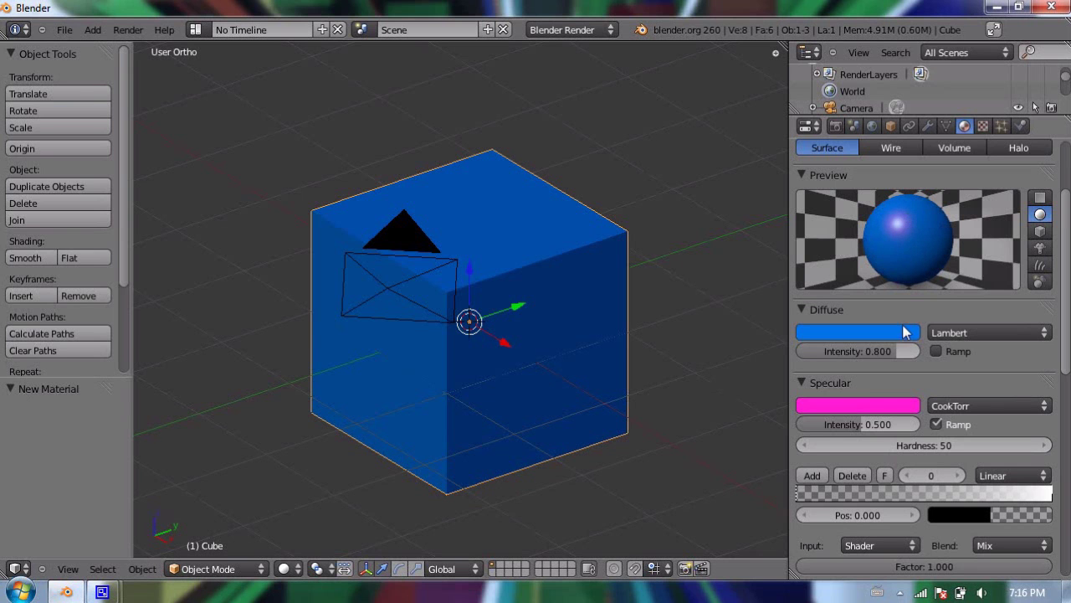
# Try specular hardness values such as 106, then reset hardness to its minimum of 1.
pyautogui.moveTo(940, 448); pyautogui.dragTo(988, 446)
pyautogui.click(940, 443)
pyautogui.write('106')
pyautogui.press('Return')
pyautogui.moveTo(882, 449); pyautogui.dragTo(927, 448)
pyautogui.moveTo(1001, 444); pyautogui.dragTo(956, 443)
pyautogui.click(938, 440)
pyautogui.write('0')
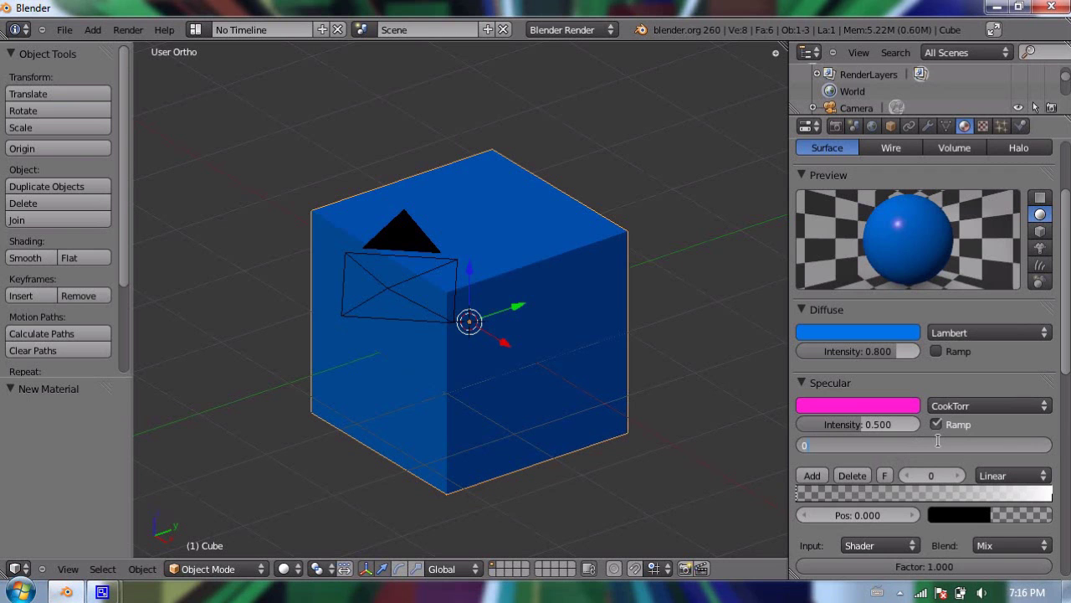
pyautogui.press('Return')
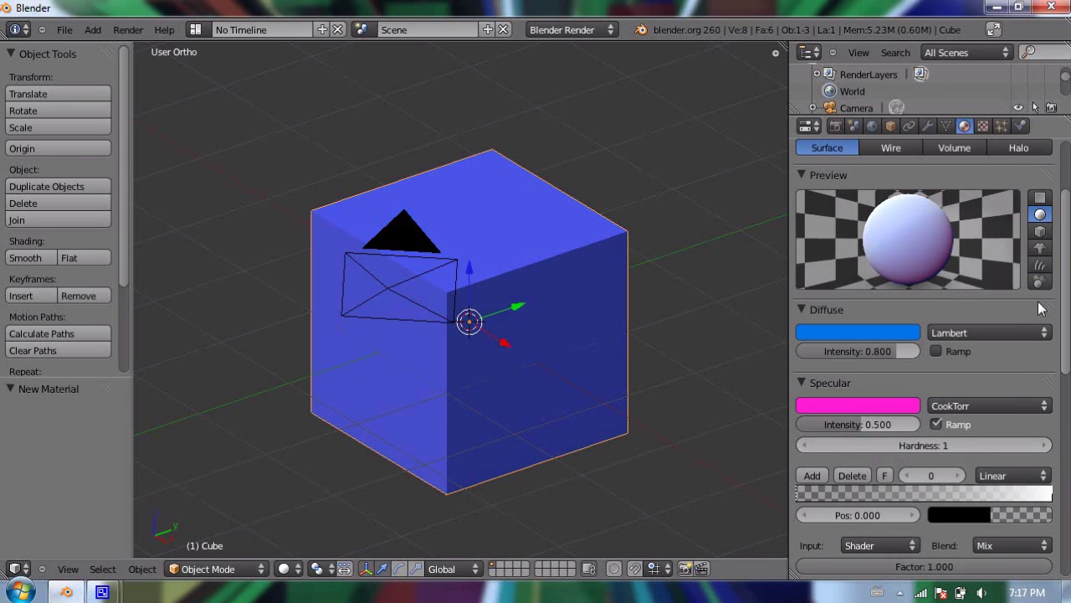
# Step specular hardness up to 21 and lower specular intensity to 0.215.
pyautogui.click(1046, 445)
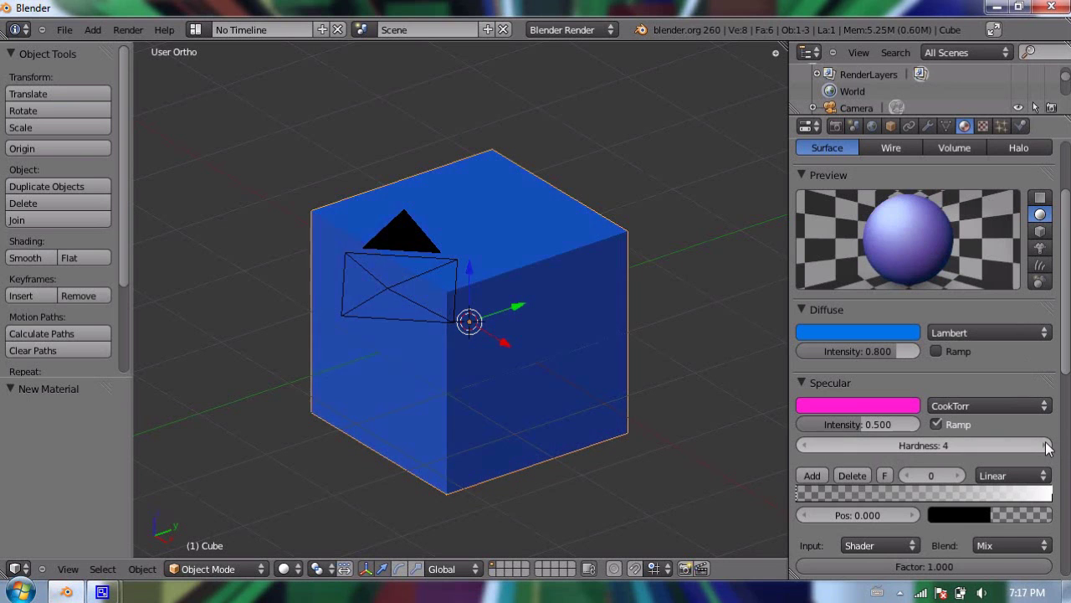
pyautogui.click(1046, 445)
pyautogui.click(1046, 446)
pyautogui.click(1047, 446)
pyautogui.click(1047, 446)
pyautogui.click(1047, 446)
pyautogui.click(1047, 446)
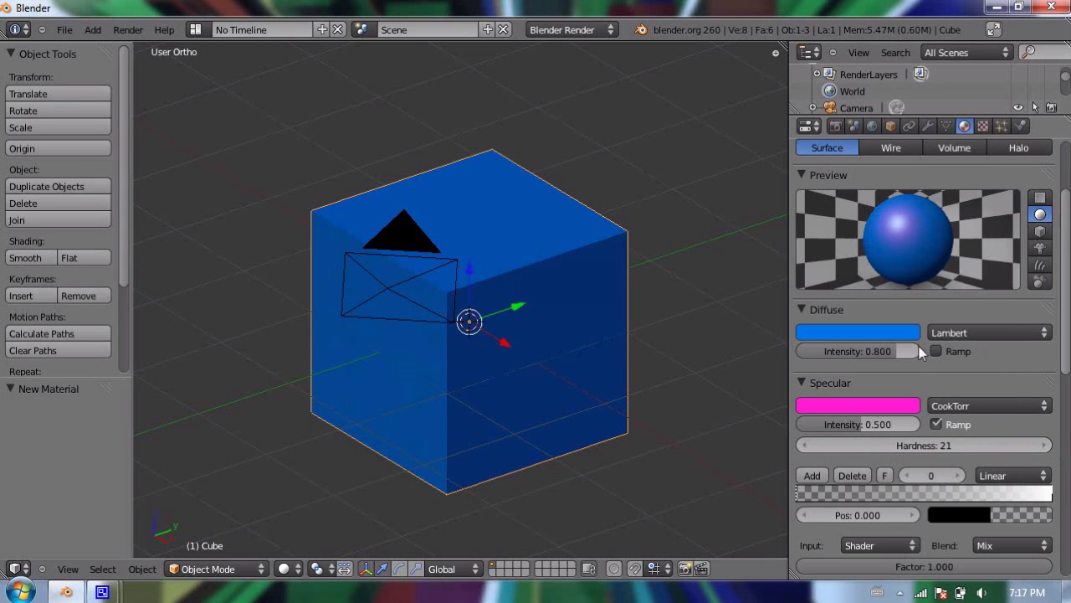
pyautogui.moveTo(863, 420); pyautogui.dragTo(828, 427)
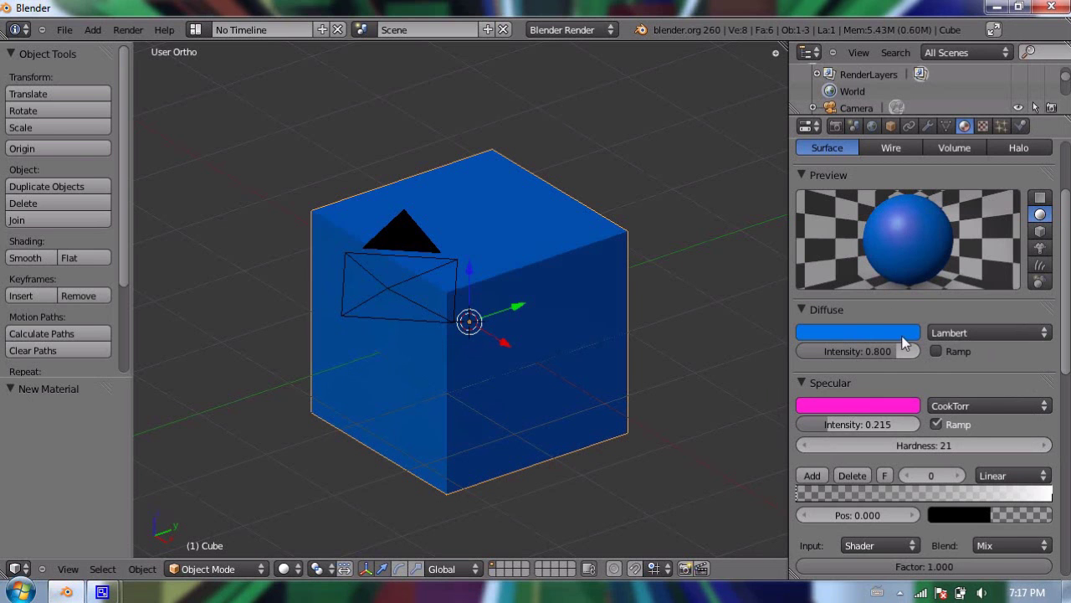
# Collapse the Diffuse and Specular panels, keeping Shading expanded with Emit 0.00 visible.
pyautogui.scroll(-2, 903, 343)
pyautogui.scroll(-2, 902, 342)
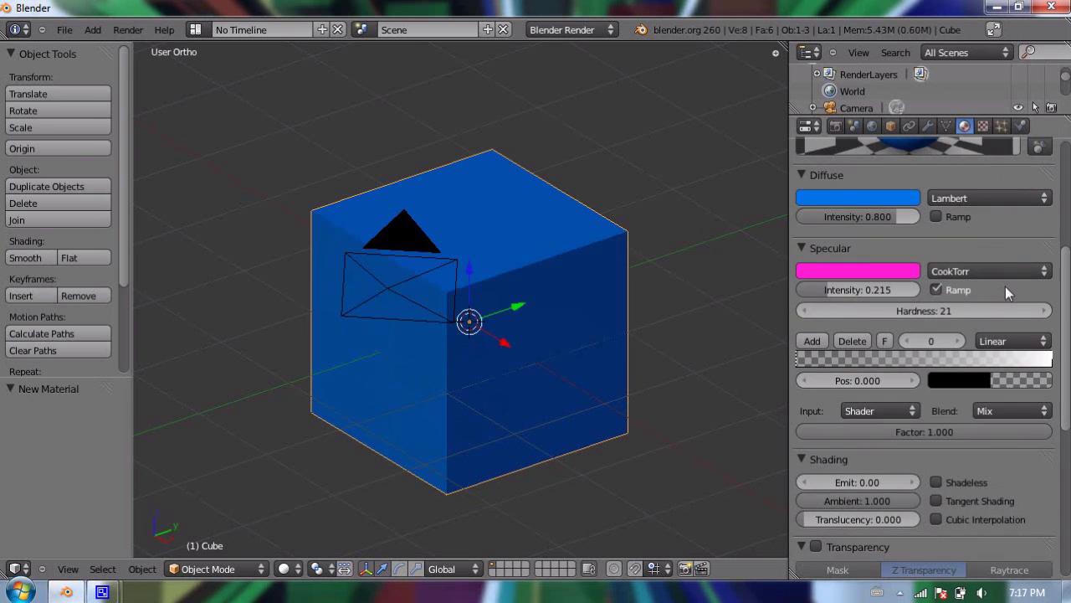
pyautogui.scroll(6, 1061, 289)
pyautogui.scroll(-12, 1061, 289)
pyautogui.scroll(11, 1061, 289)
pyautogui.scroll(-3, 1062, 289)
pyautogui.scroll(-2, 1061, 290)
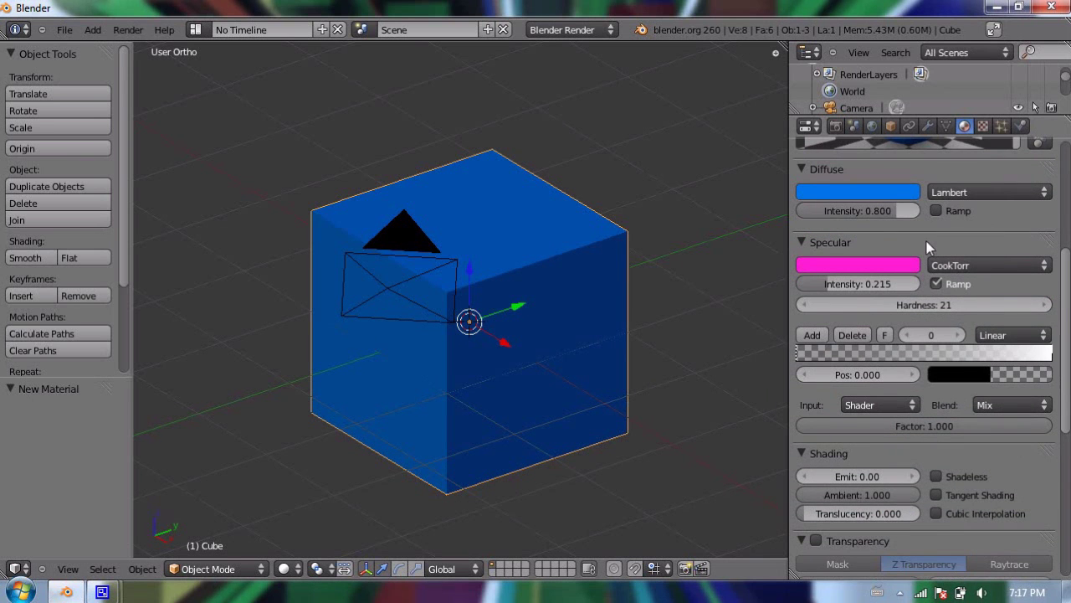
pyautogui.scroll(-2, 925, 241)
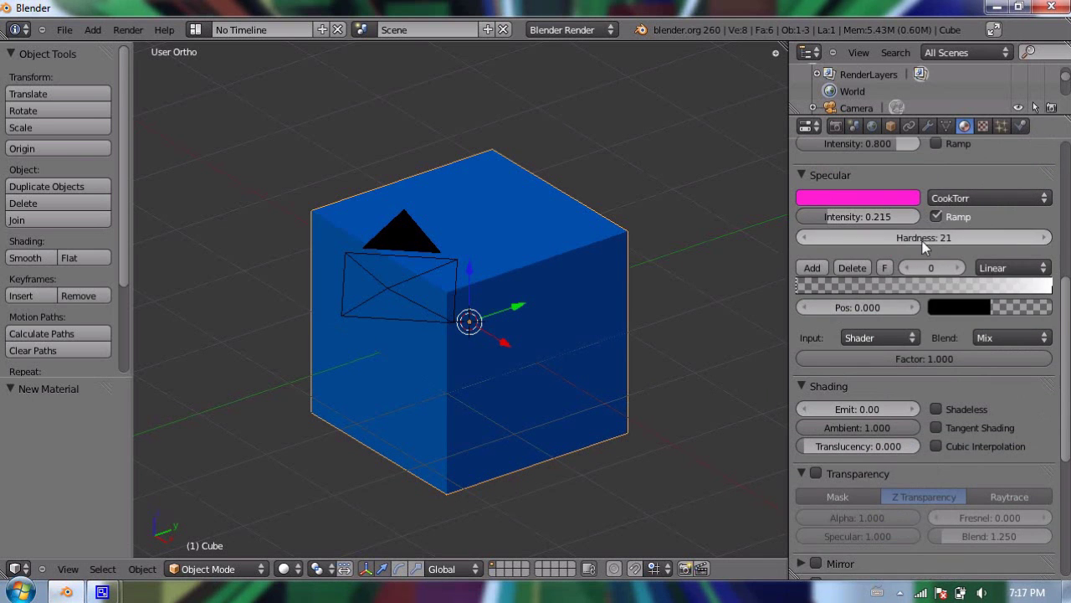
pyautogui.scroll(-1, 928, 272)
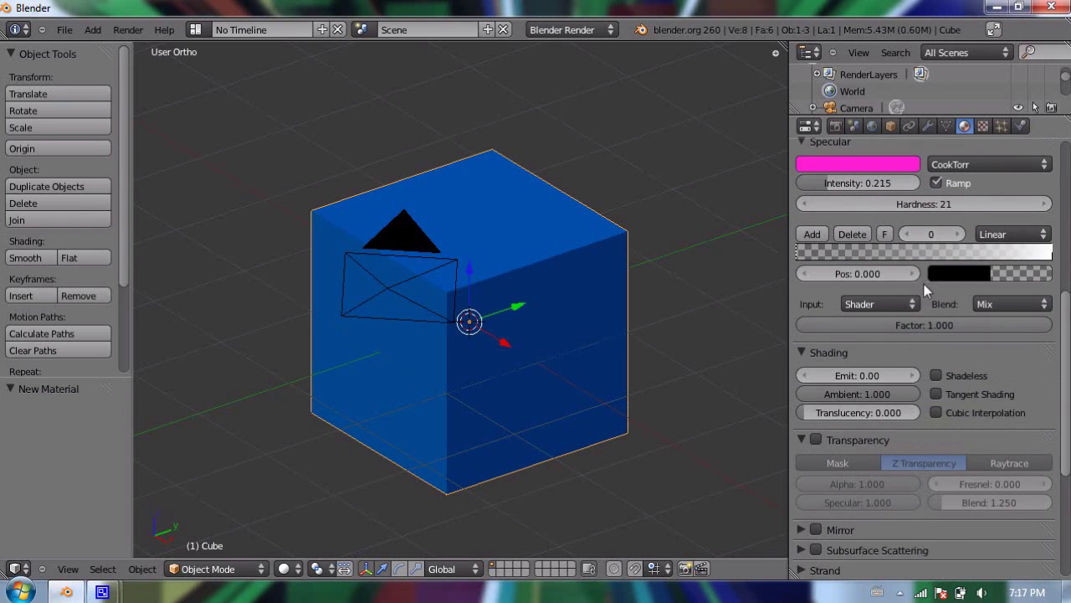
pyautogui.scroll(-1, 929, 279)
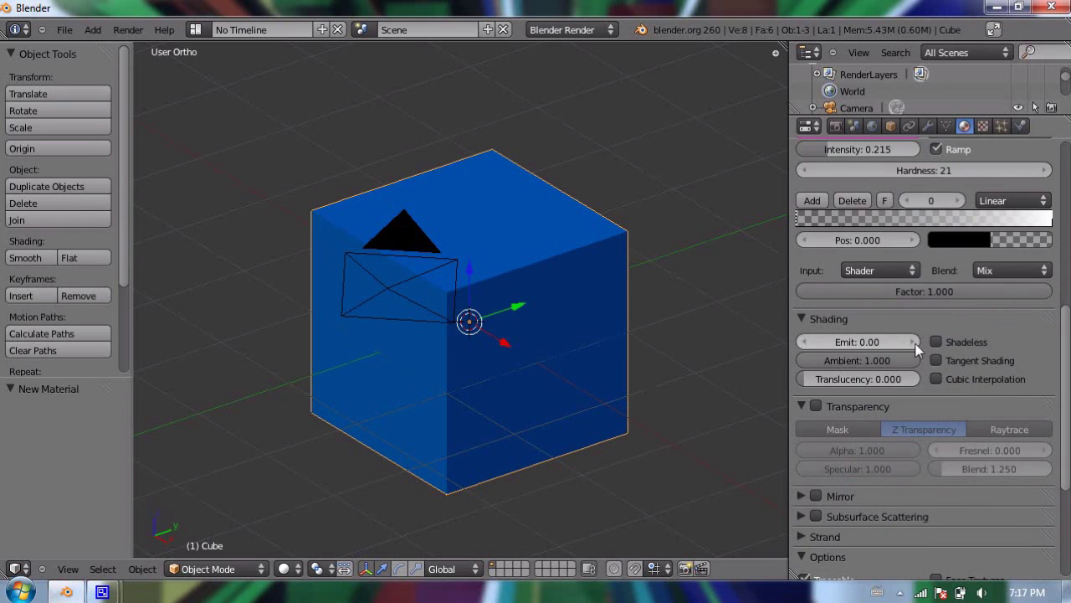
pyautogui.scroll(6, 841, 338)
pyautogui.click(801, 236)
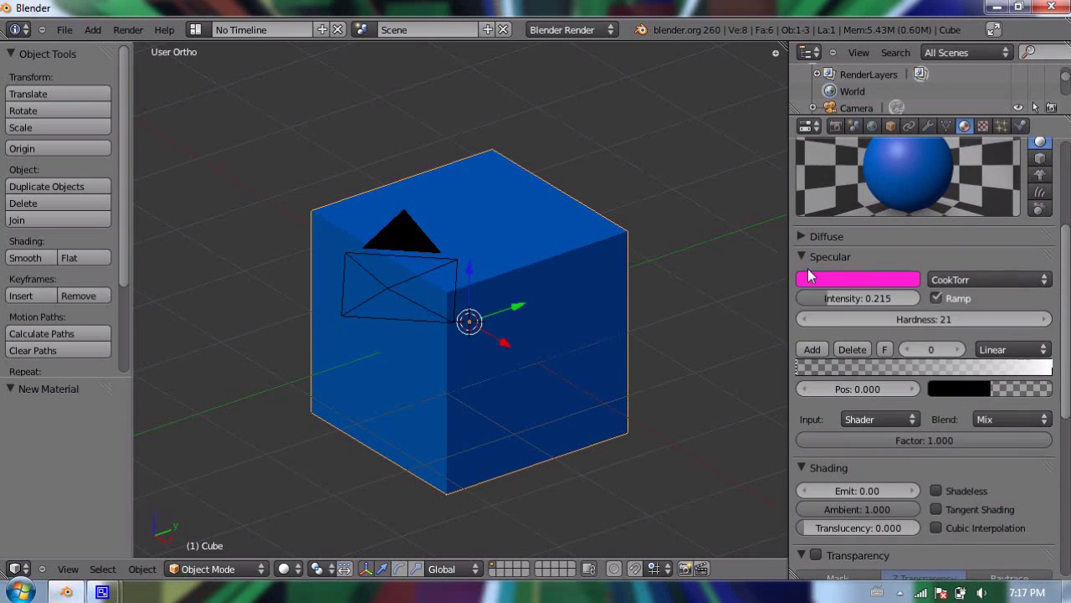
pyautogui.click(801, 256)
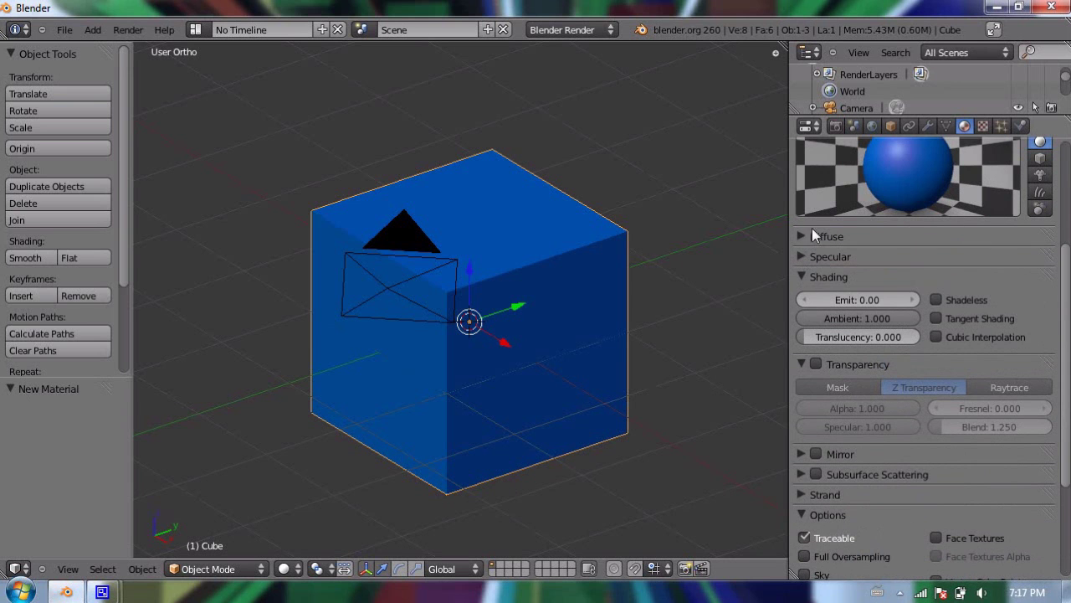
pyautogui.click(804, 272)
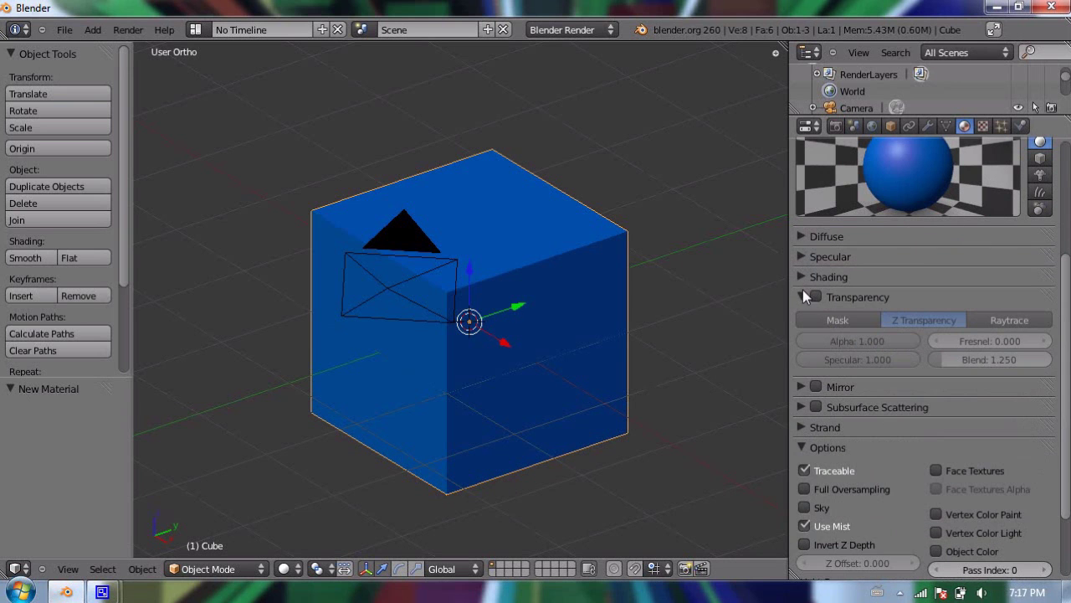
pyautogui.click(803, 279)
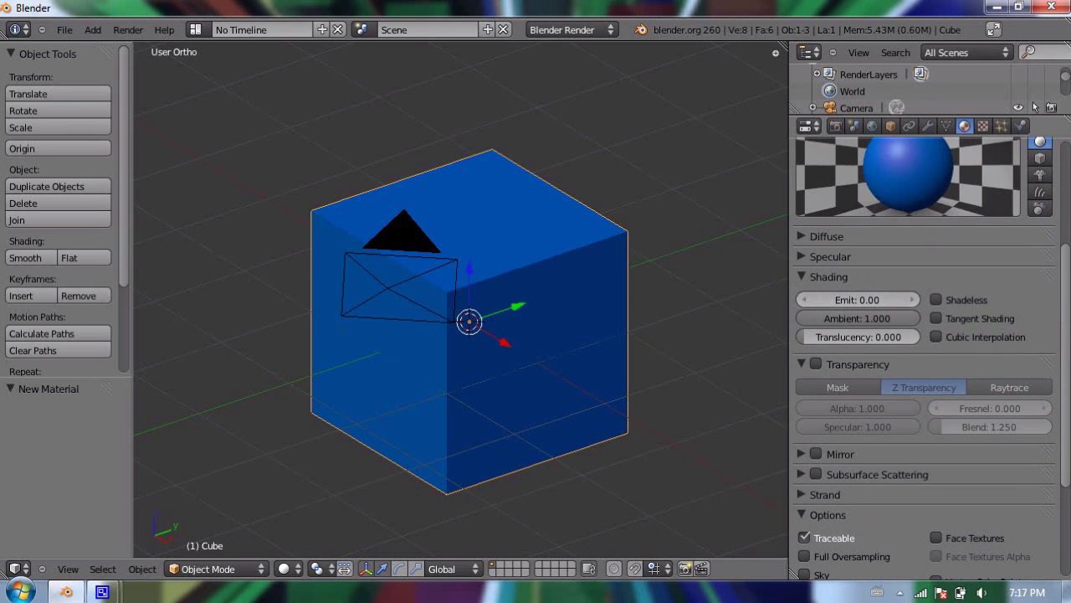
pyautogui.moveTo(1068, 269); pyautogui.dragTo(1068, 226)
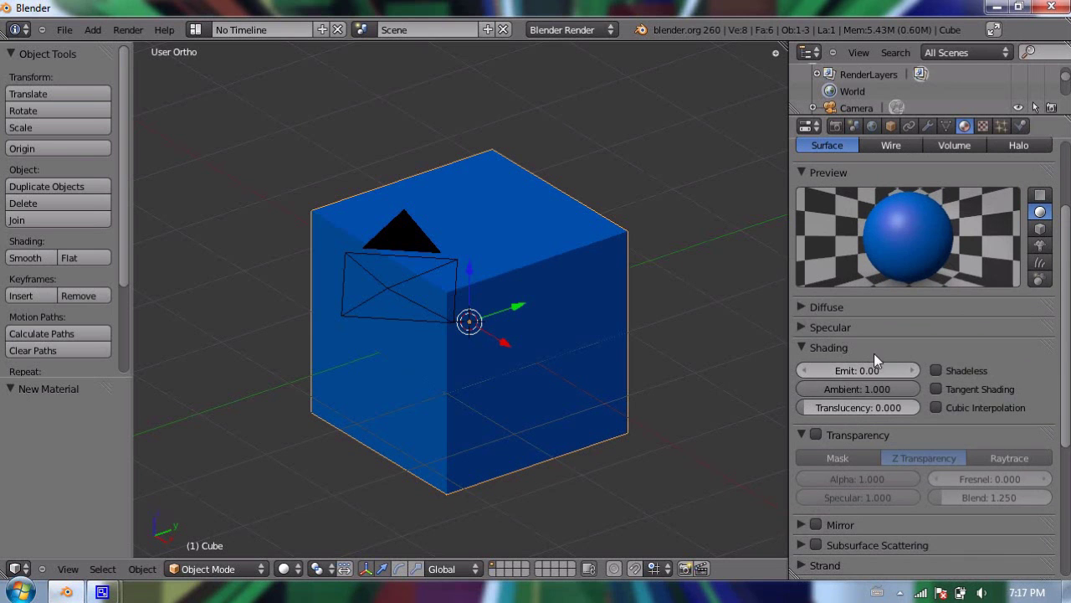
# Try an Emit value of 0.5 and briefly check the Diffuse colour settings.
pyautogui.click(842, 369)
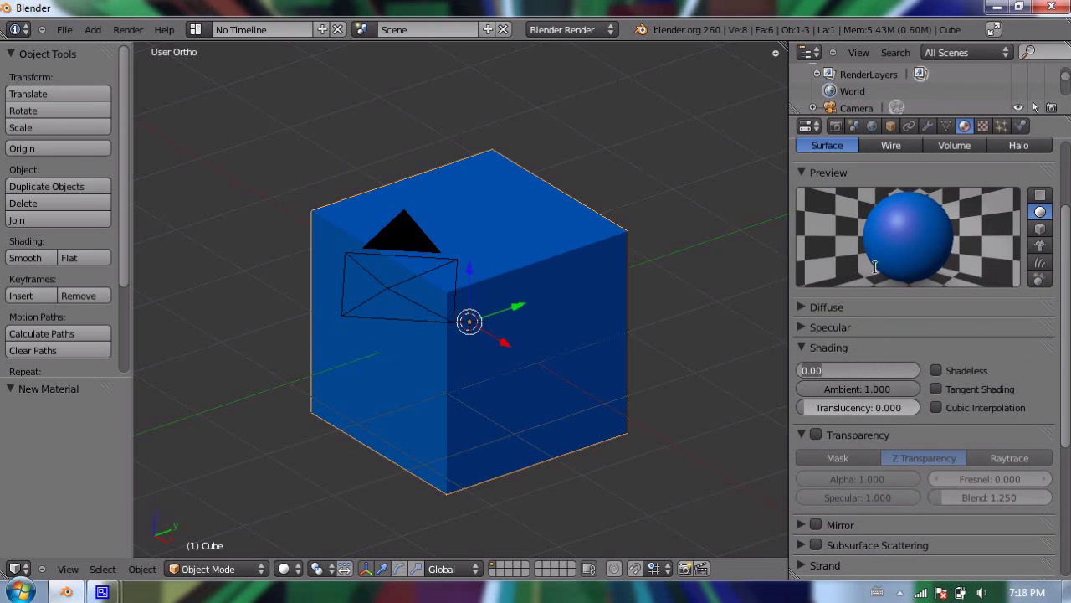
pyautogui.click(931, 225)
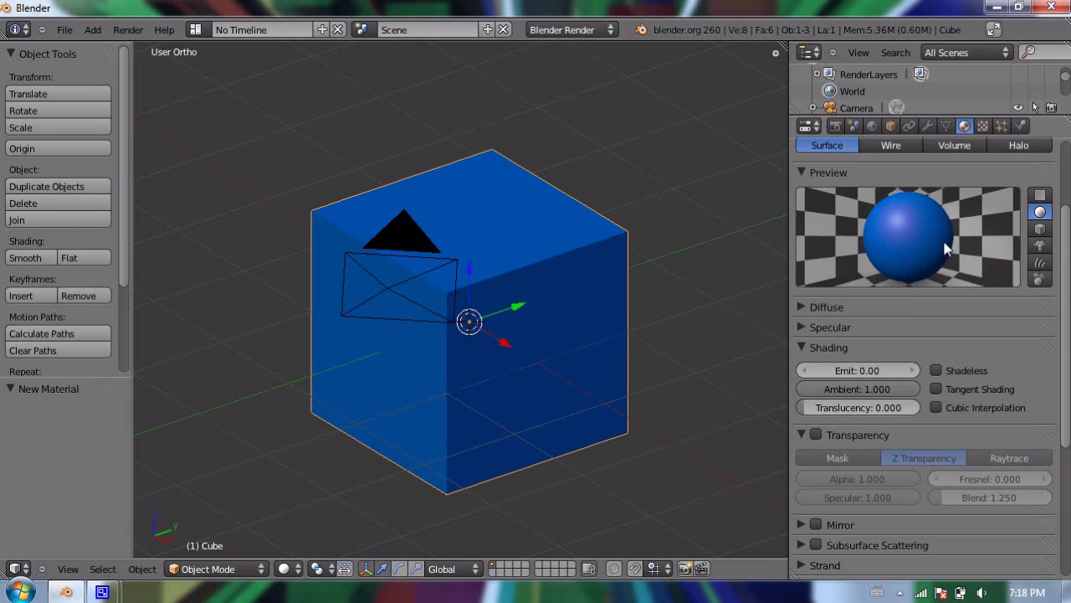
pyautogui.moveTo(885, 369); pyautogui.dragTo(887, 369)
pyautogui.click(851, 370)
pyautogui.write('0.5')
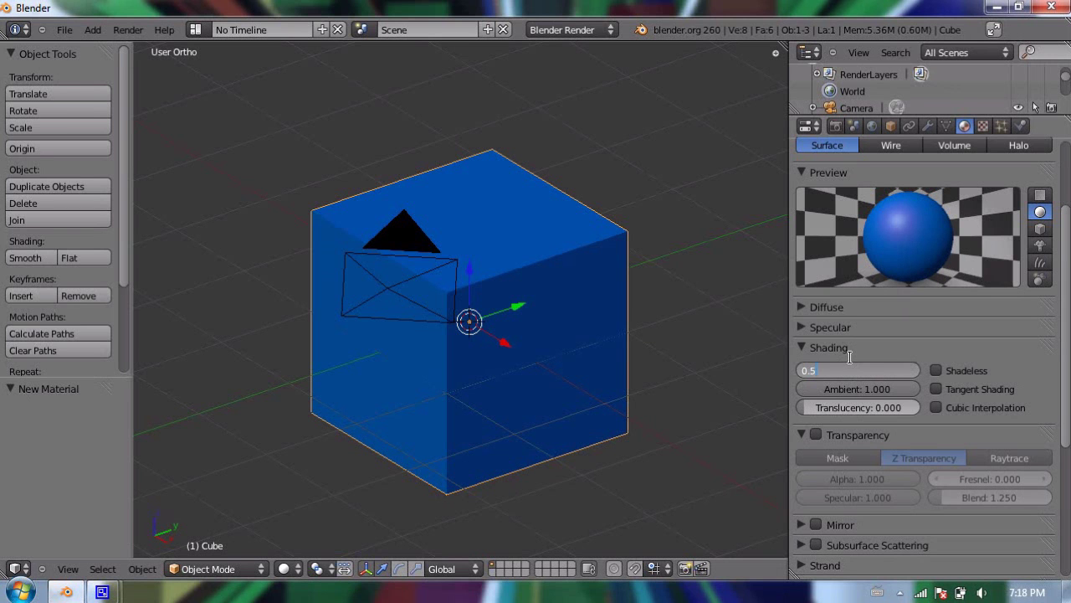
pyautogui.press('Return')
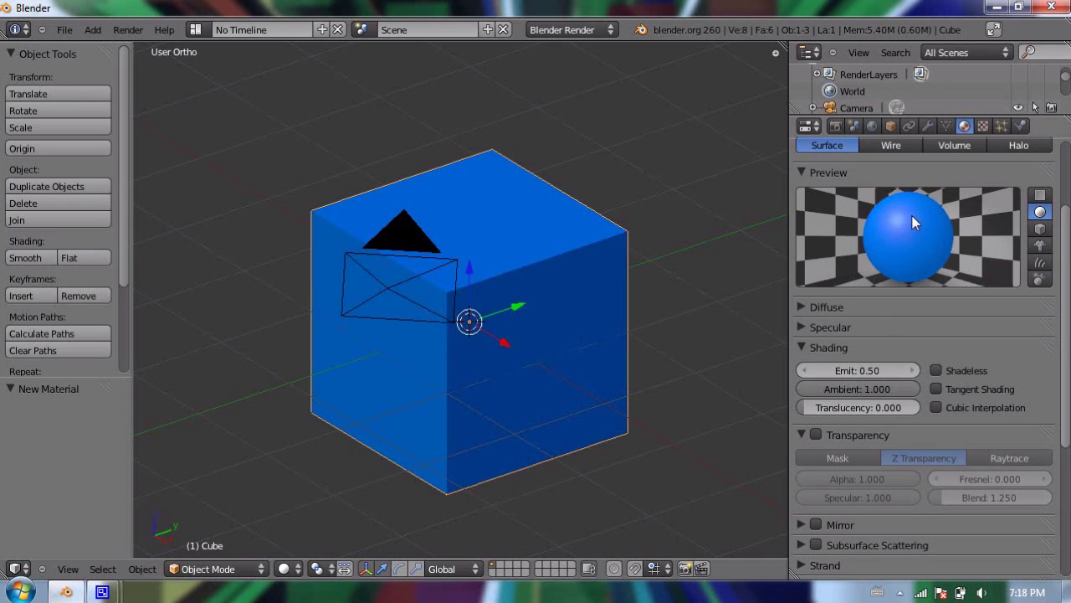
pyautogui.scroll(4, 925, 232)
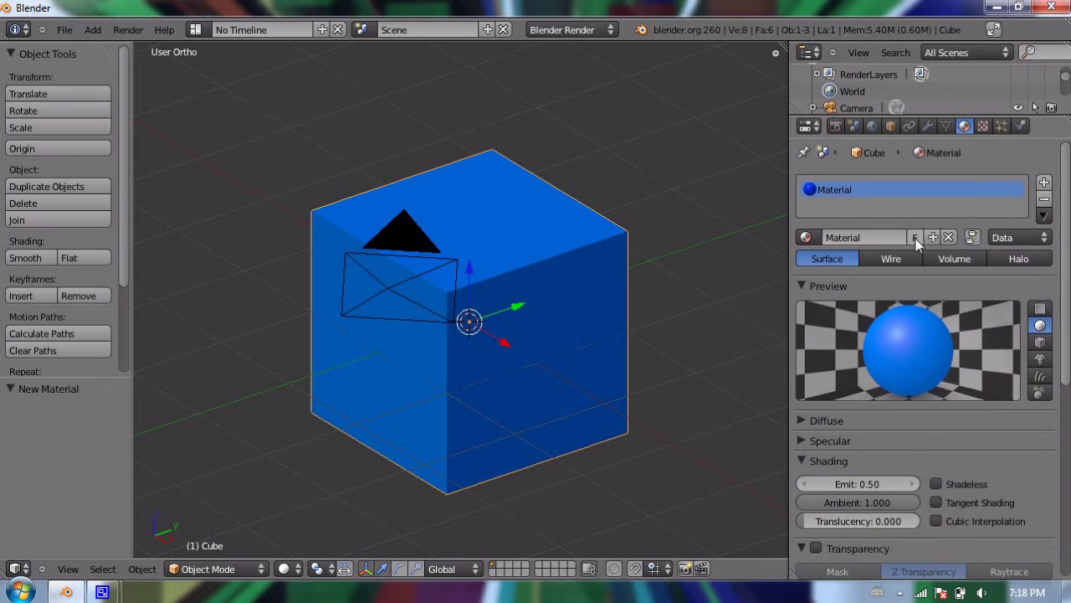
pyautogui.scroll(-5, 887, 264)
pyautogui.click(801, 286)
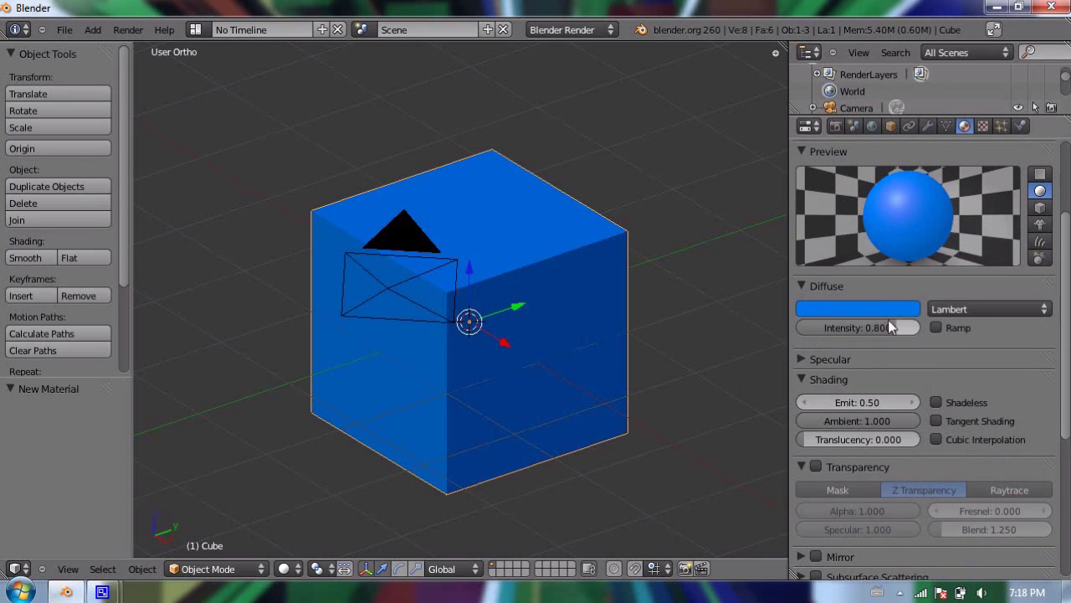
pyautogui.click(805, 285)
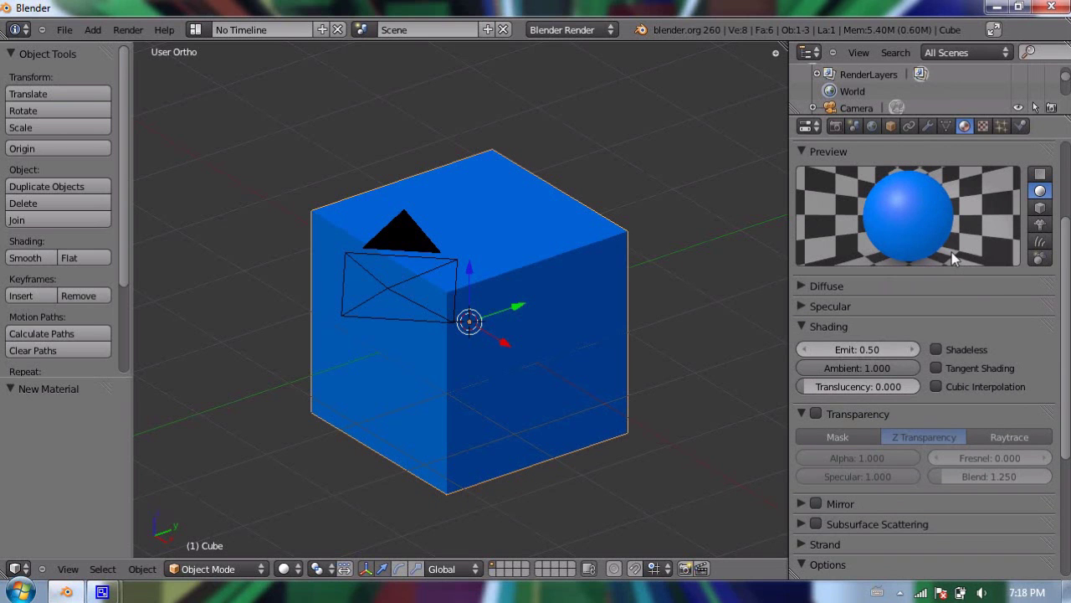
# Raise Emit to 1, then lower it to 0.2.
pyautogui.click(861, 347)
pyautogui.write('1')
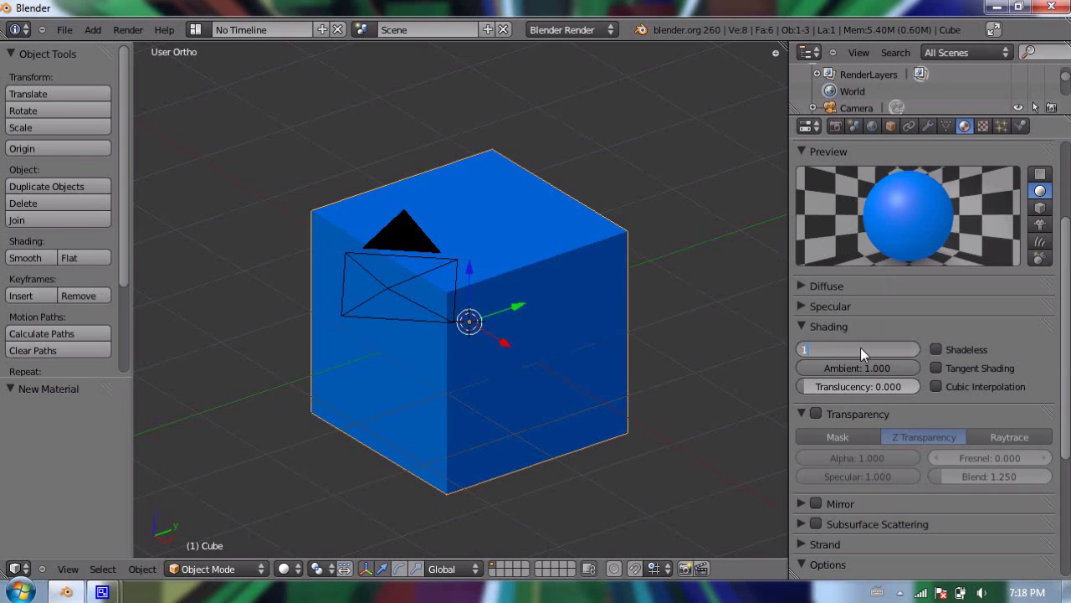
pyautogui.press('Return')
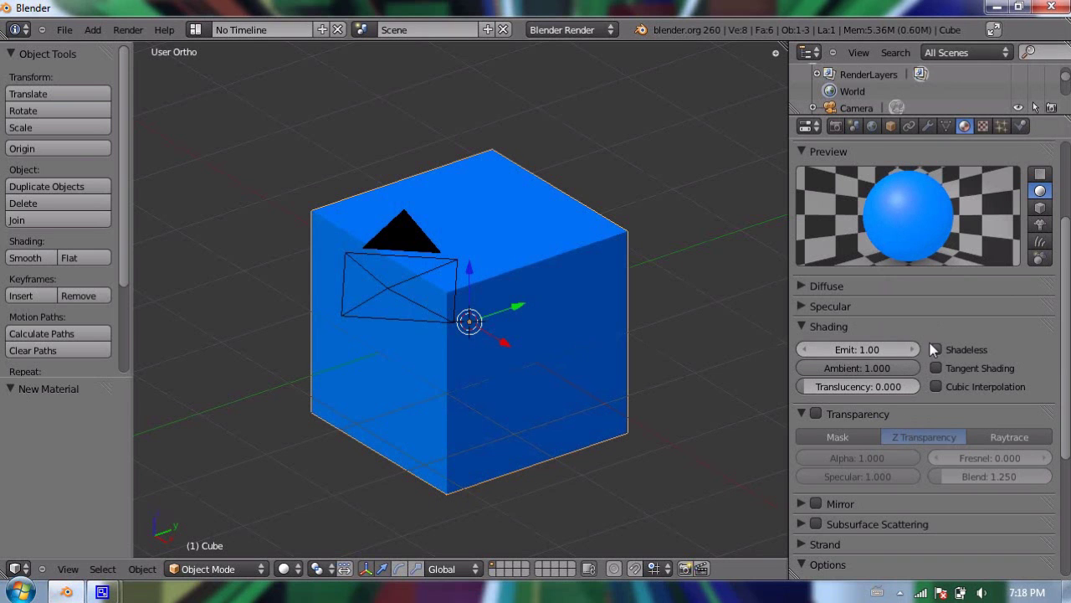
pyautogui.click(851, 349)
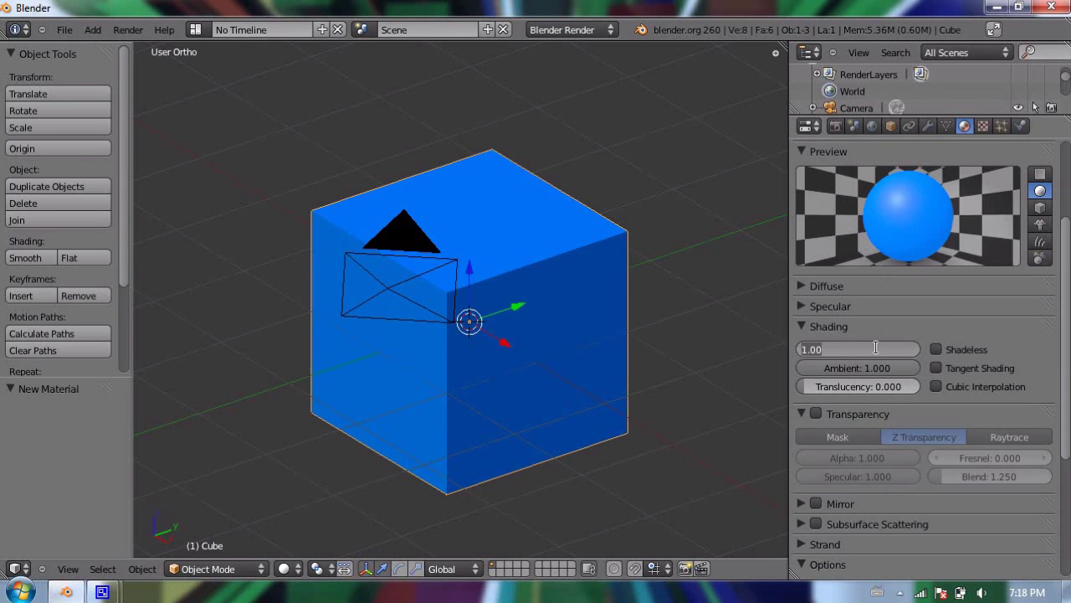
pyautogui.write('0.2')
pyautogui.press('Return')
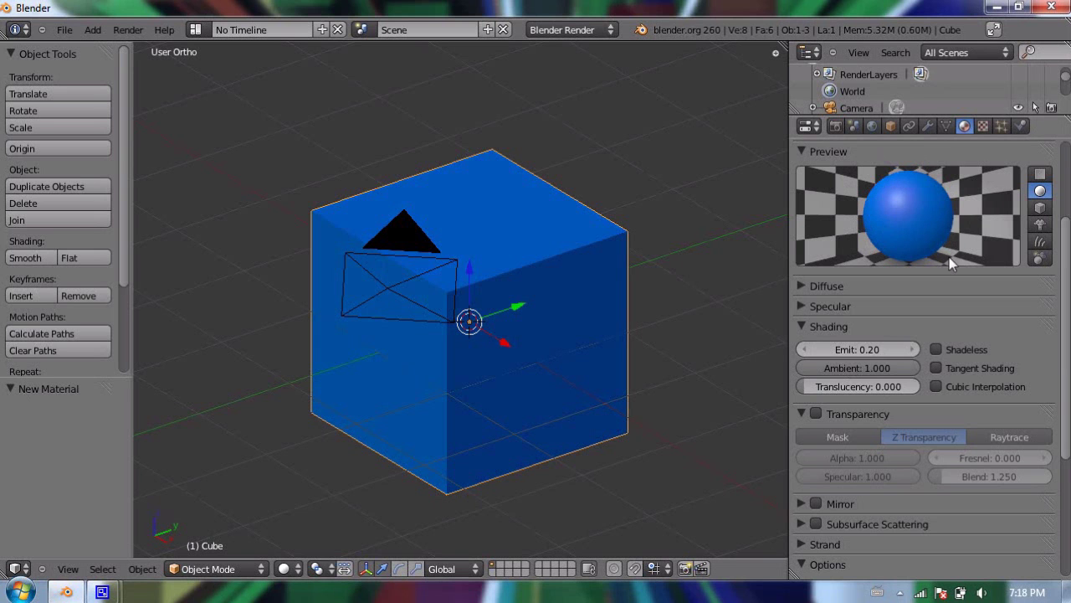
# Test Emit 5 and 1 before settling on Emit 0.20.
pyautogui.click(834, 349)
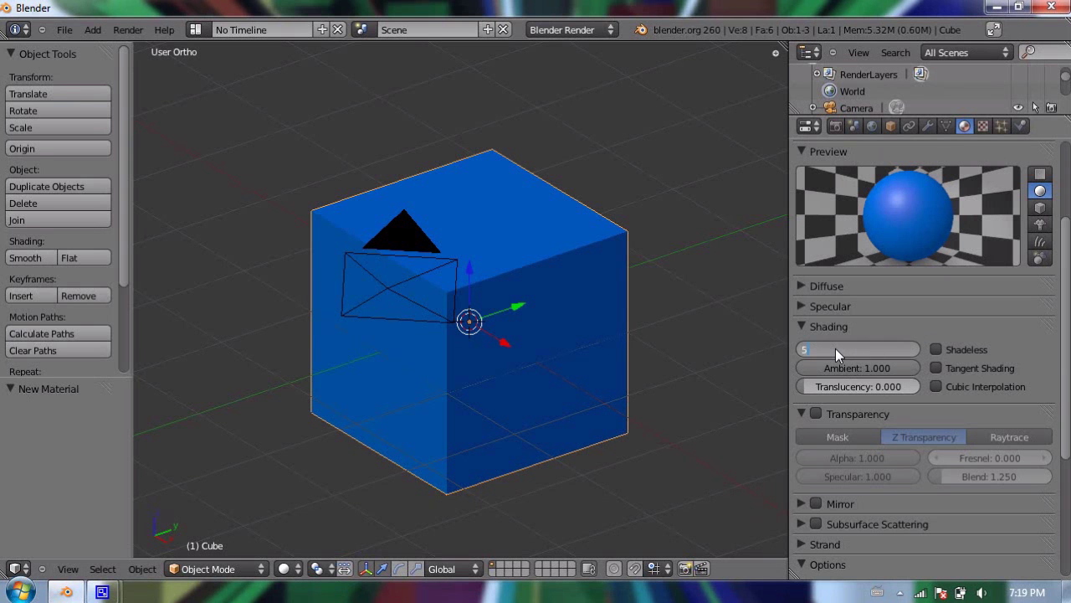
pyautogui.press('Return')
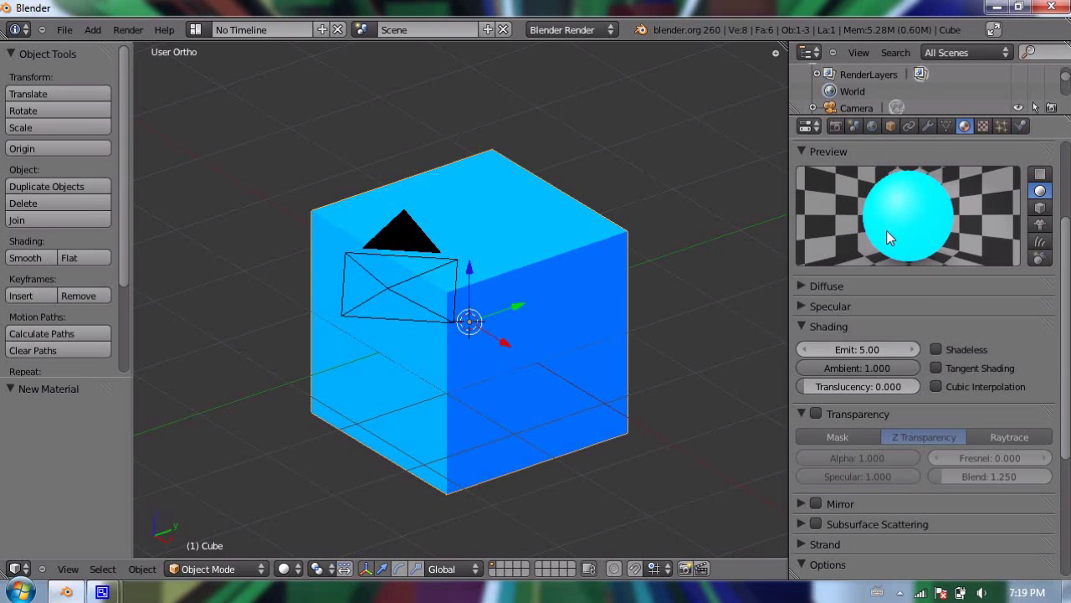
pyautogui.click(860, 344)
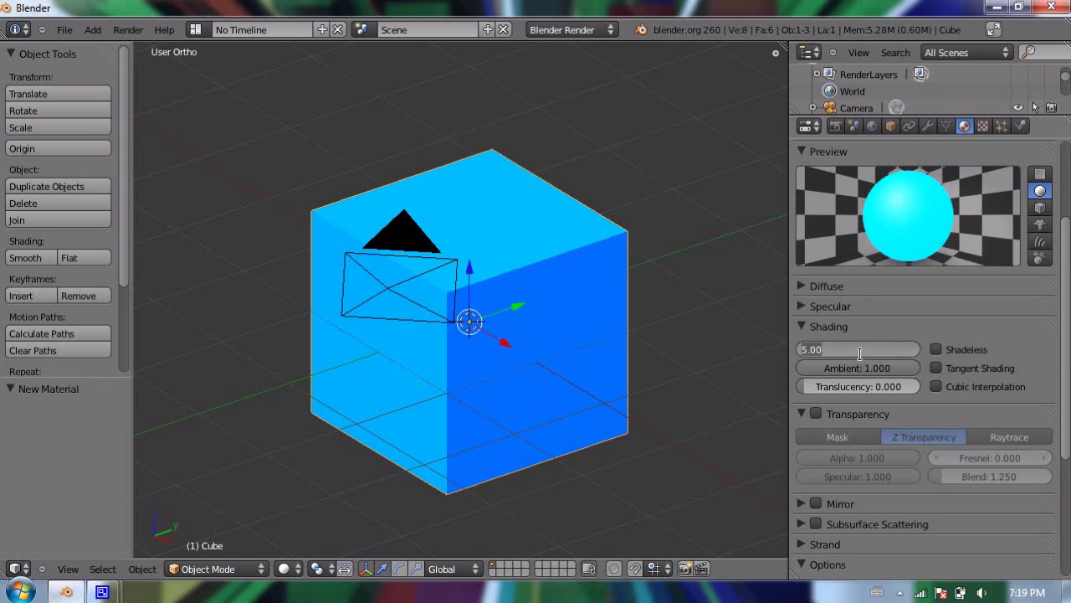
pyautogui.write('1')
pyautogui.press('Return')
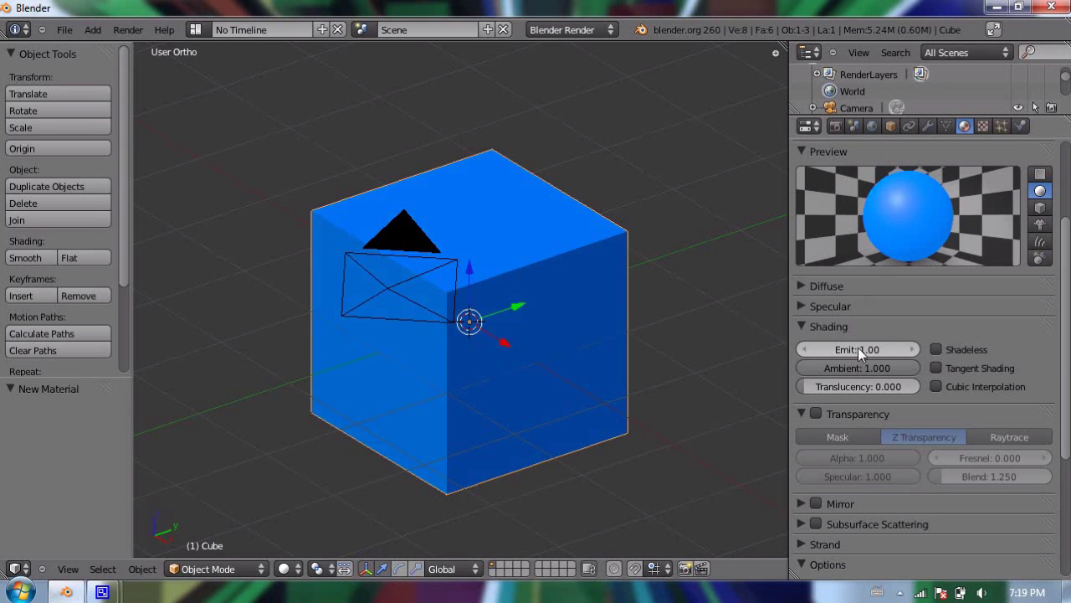
pyautogui.click(836, 347)
pyautogui.write('0.2')
pyautogui.press('Return')
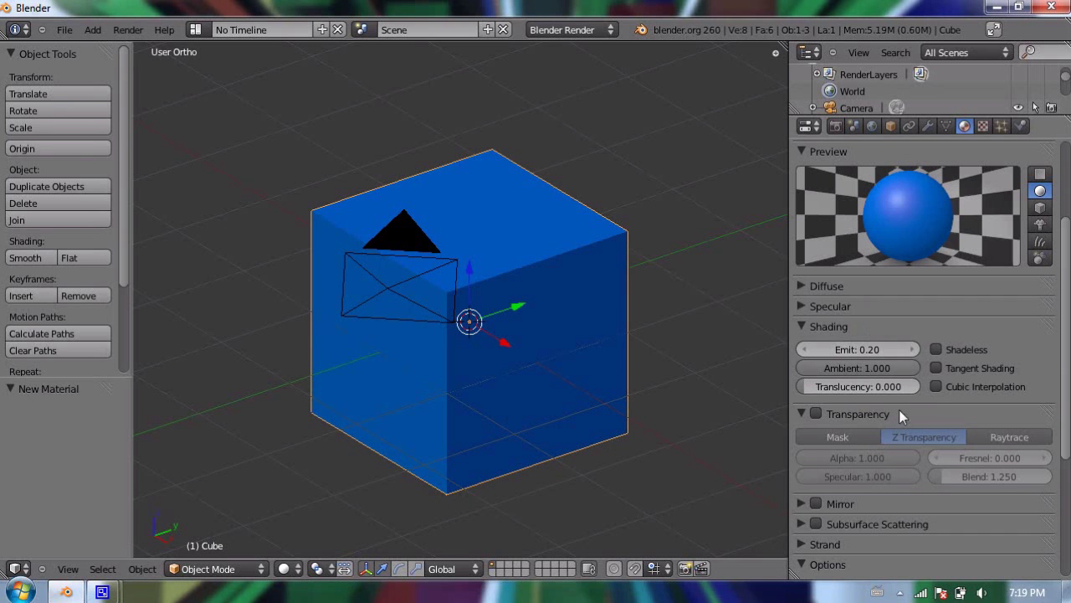
# Enable transparency and test a lower Alpha, then restore full opacity and disable it.
pyautogui.click(806, 327)
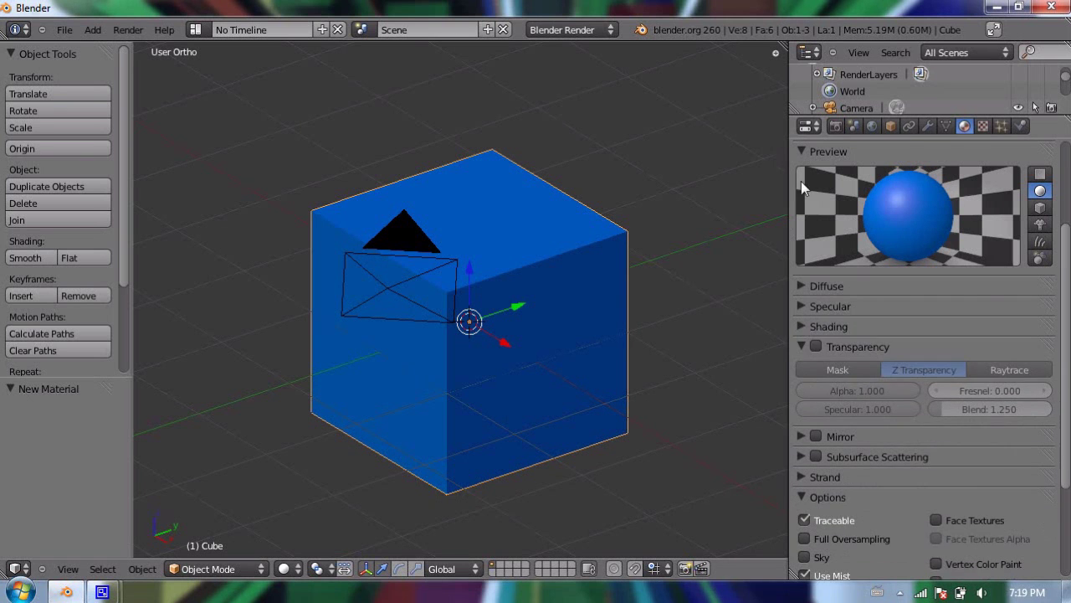
pyautogui.scroll(-1, 935, 315)
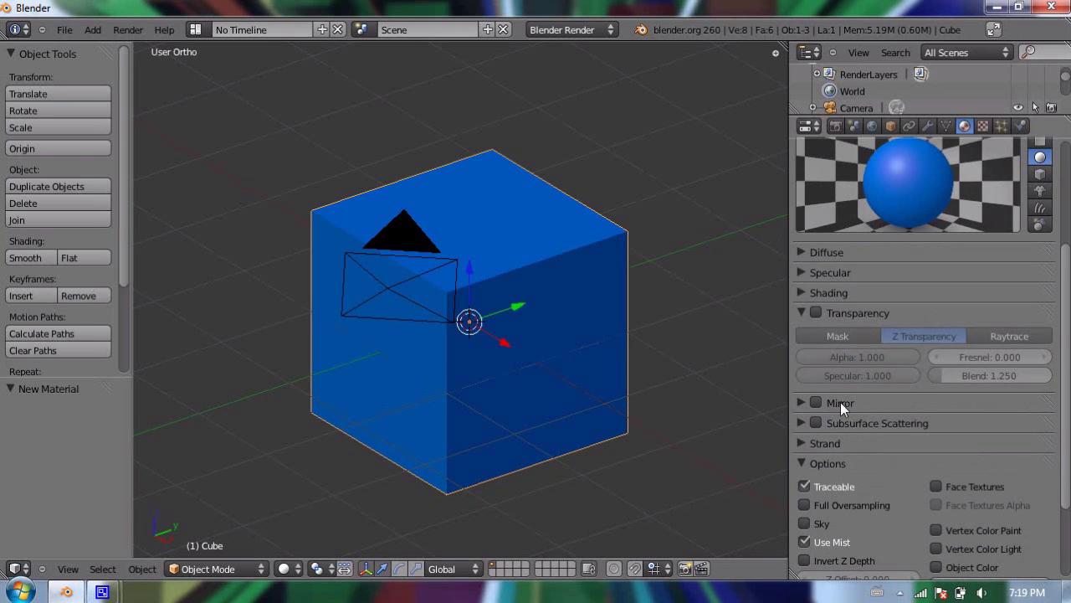
pyautogui.click(816, 313)
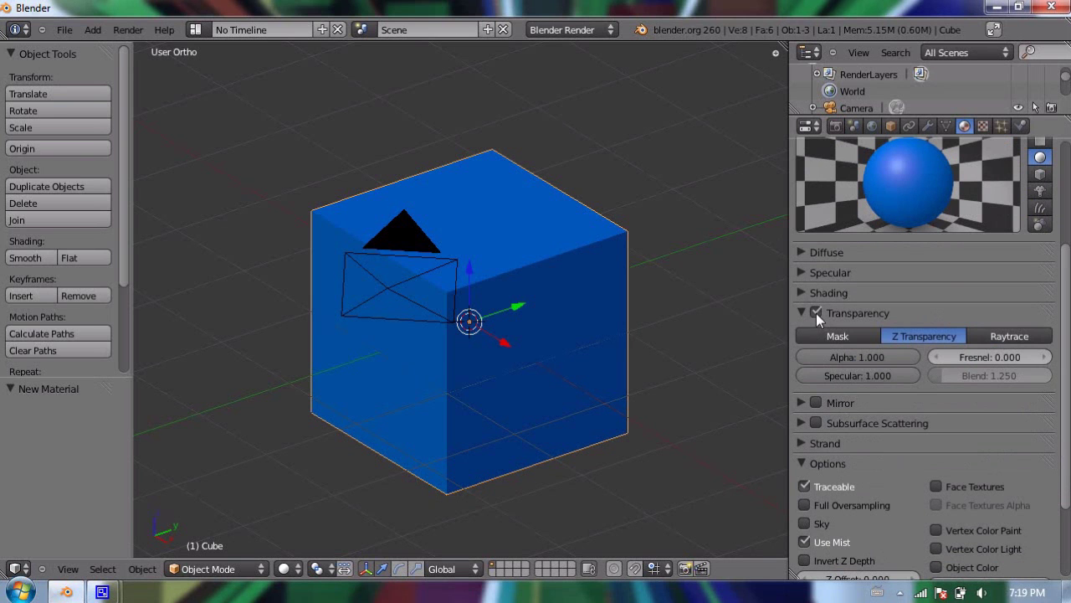
pyautogui.moveTo(862, 362); pyautogui.dragTo(941, 357)
pyautogui.click(818, 312)
# Enable Mirror reflection with a reflectivity of 0.167.
pyautogui.click(801, 313)
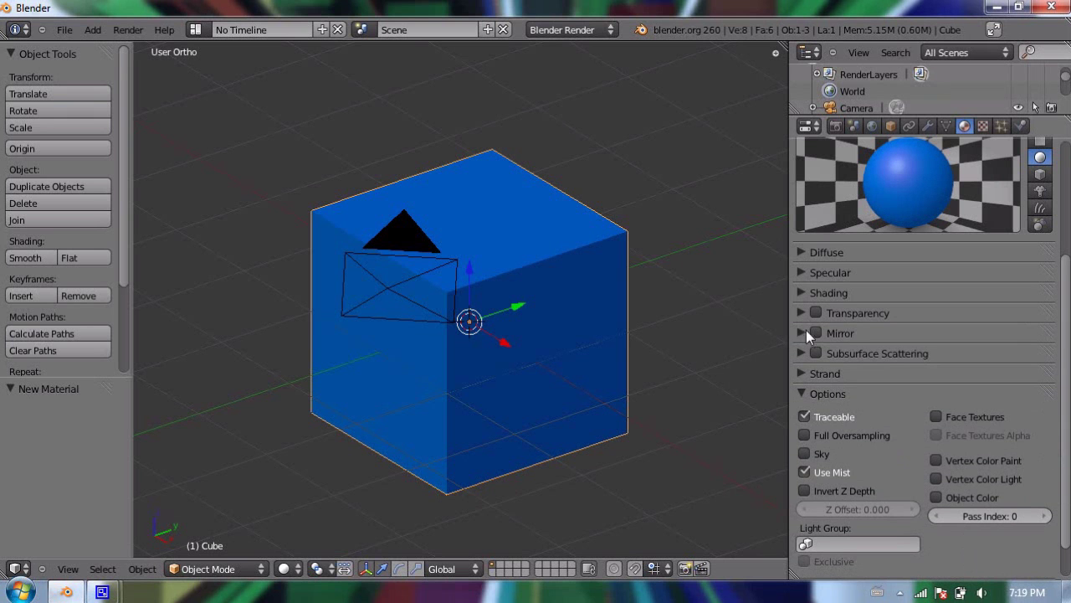
pyautogui.click(802, 331)
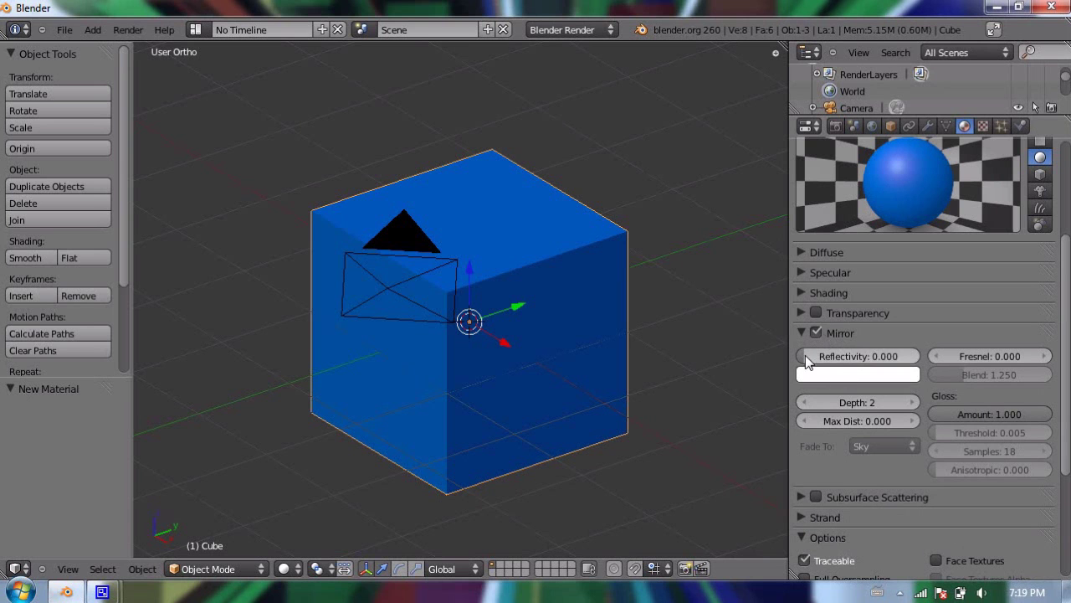
pyautogui.moveTo(813, 363); pyautogui.dragTo(821, 384)
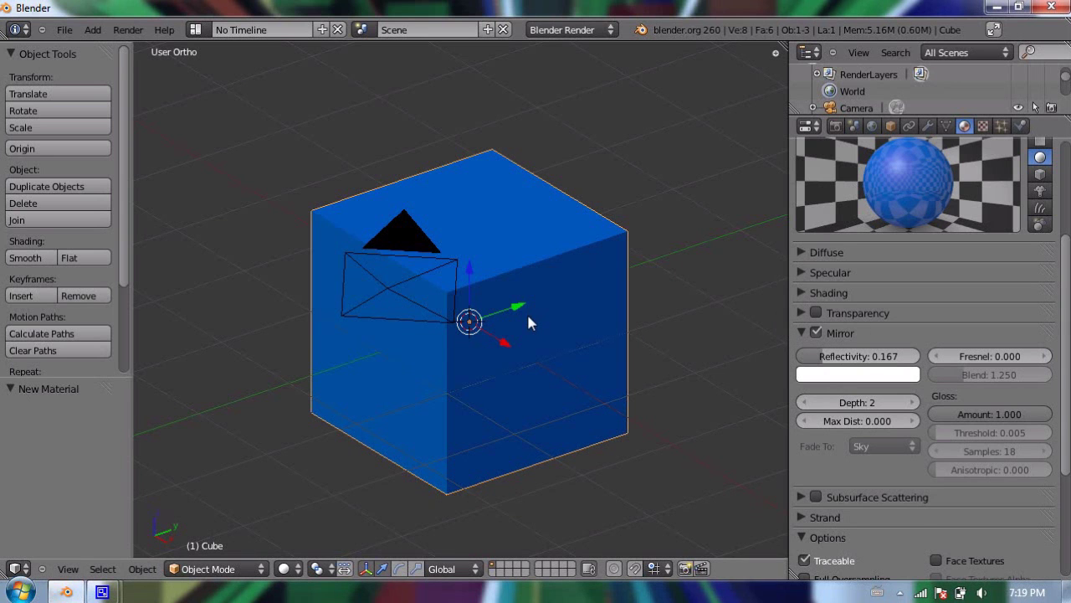
# Test-render the blue cube, then uncheck and collapse the material's Mirror reflection.
pyautogui.press('F12')
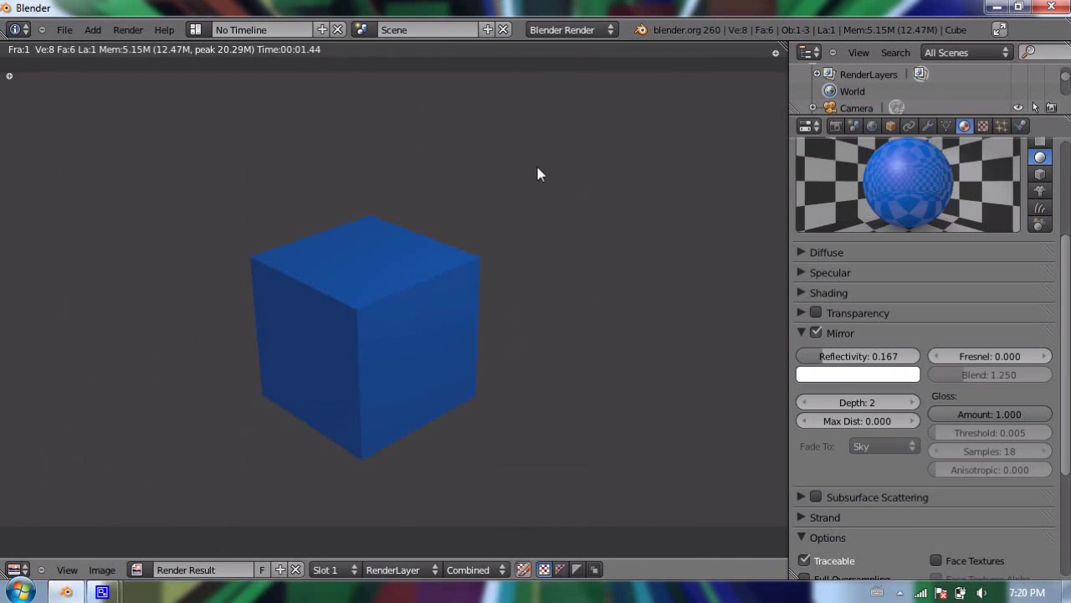
pyautogui.press('Escape')
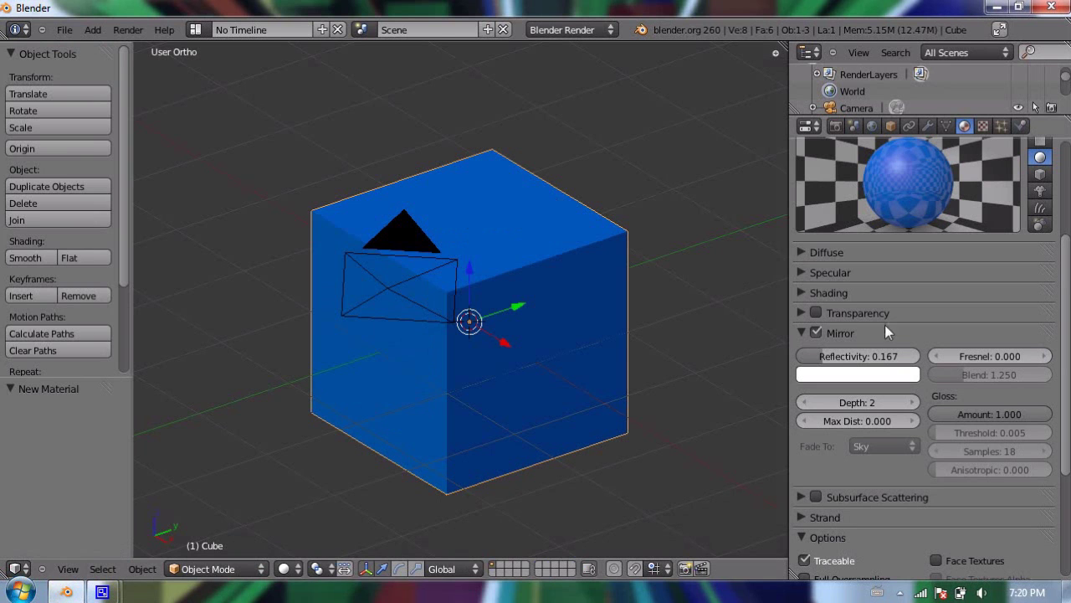
pyautogui.click(815, 331)
pyautogui.click(803, 331)
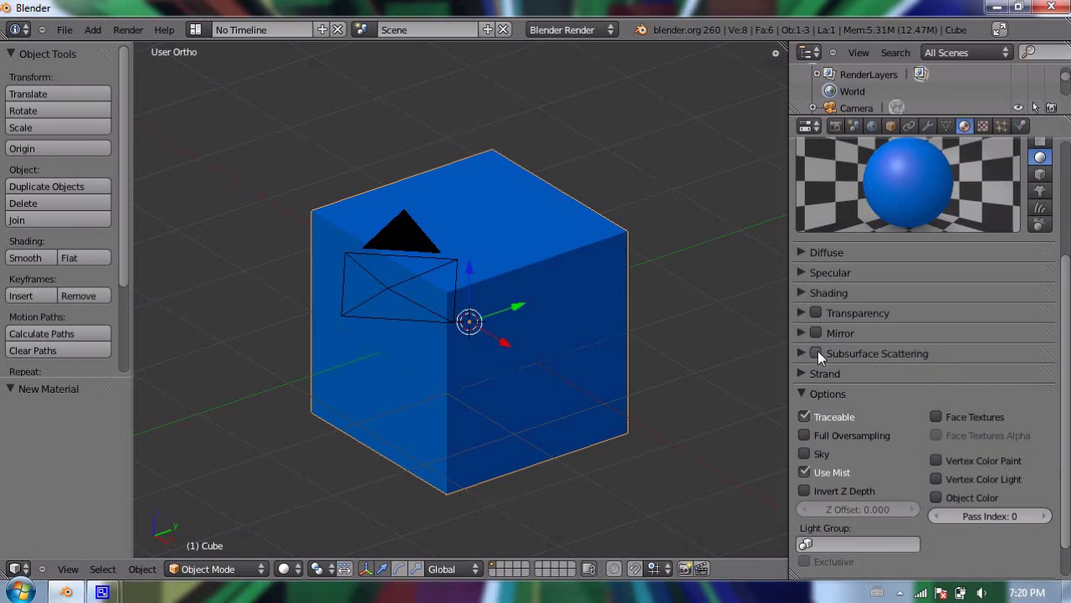
pyautogui.scroll(5, 847, 348)
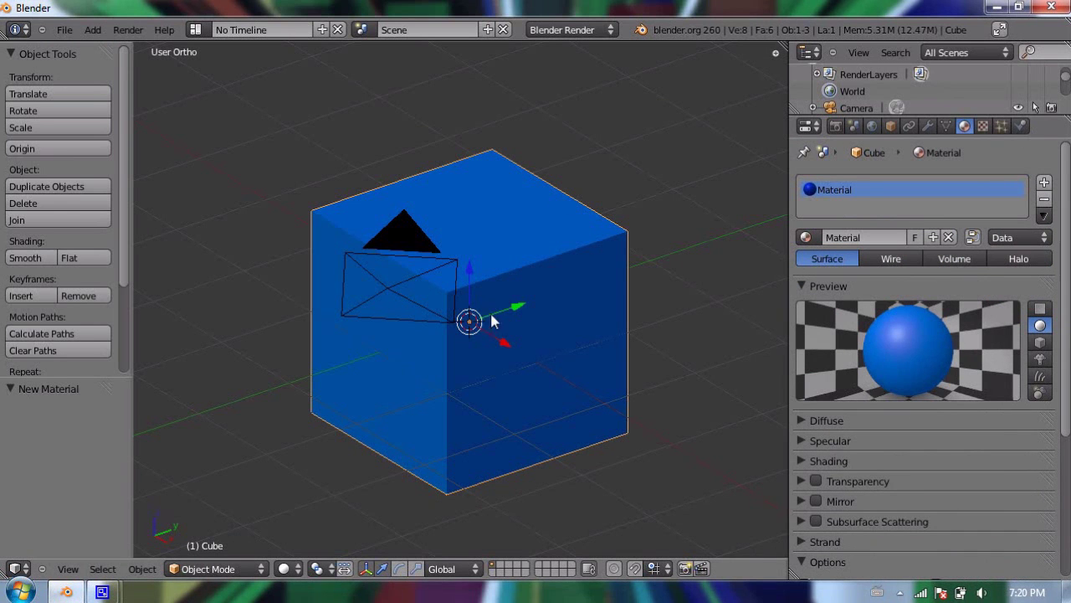
# Enter Edit Mode in face select mode and select the cube's right-hand face.
pyautogui.press('Tab')
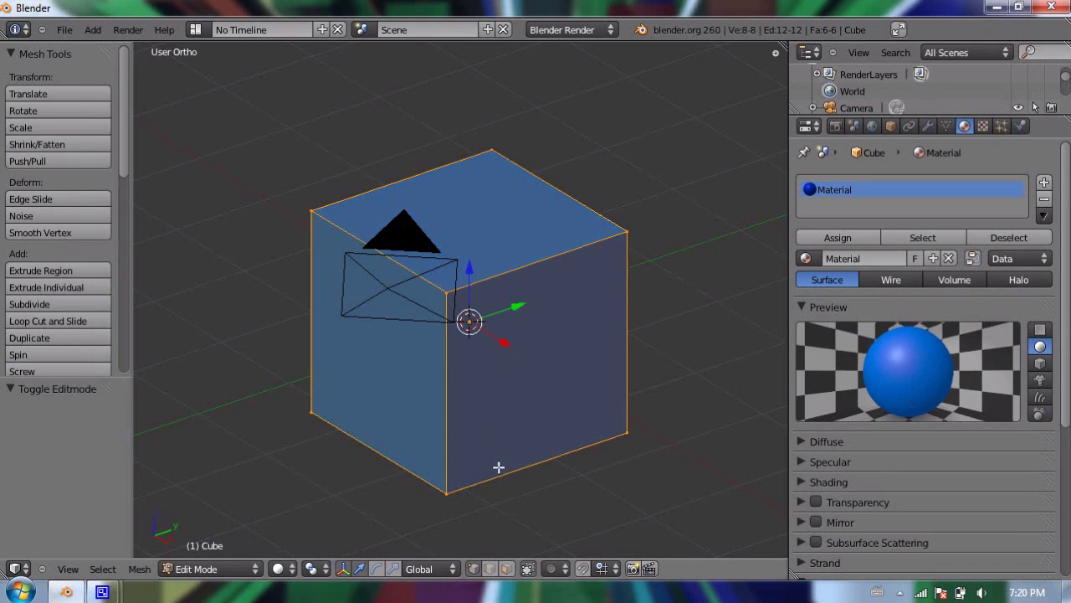
pyautogui.click(506, 568)
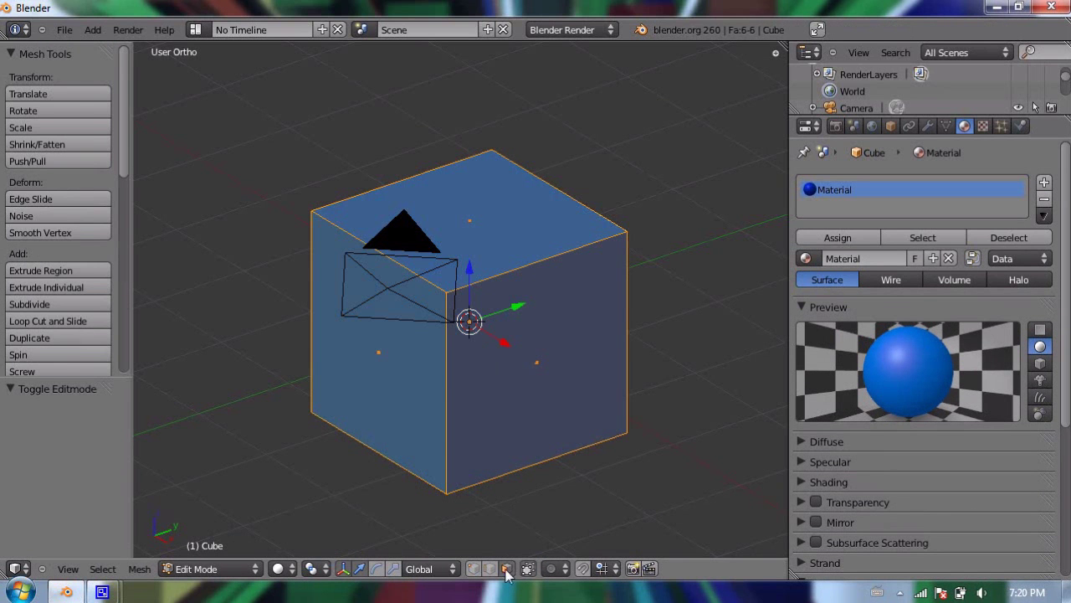
pyautogui.press('a')
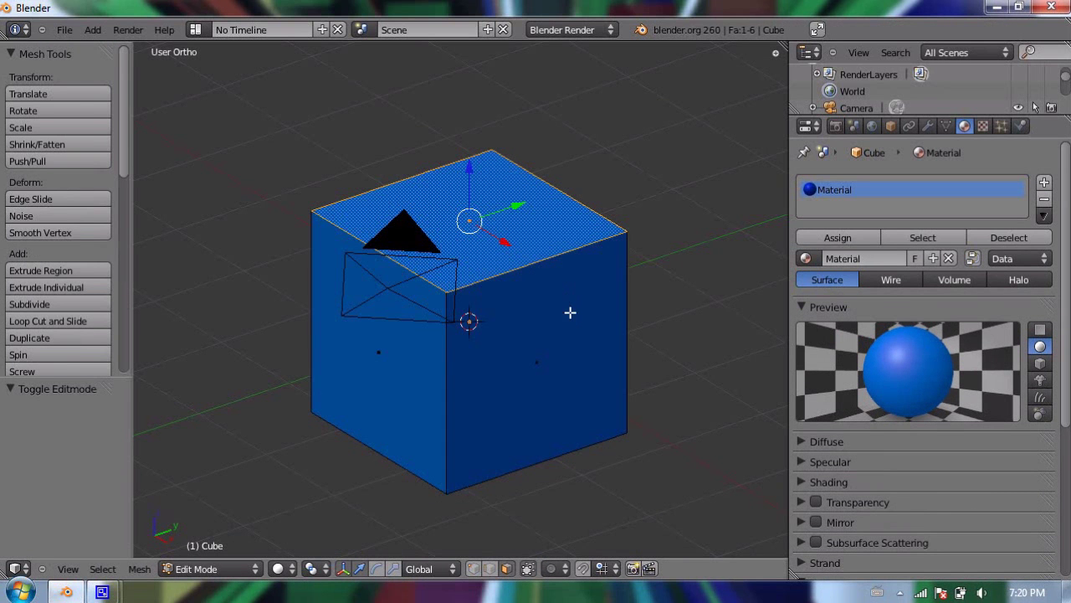
pyautogui.rightClick(558, 318)
pyautogui.moveTo(249, 323); pyautogui.dragTo(586, 322, button='middle')
pyautogui.moveTo(407, 258); pyautogui.dragTo(579, 266, button='middle')
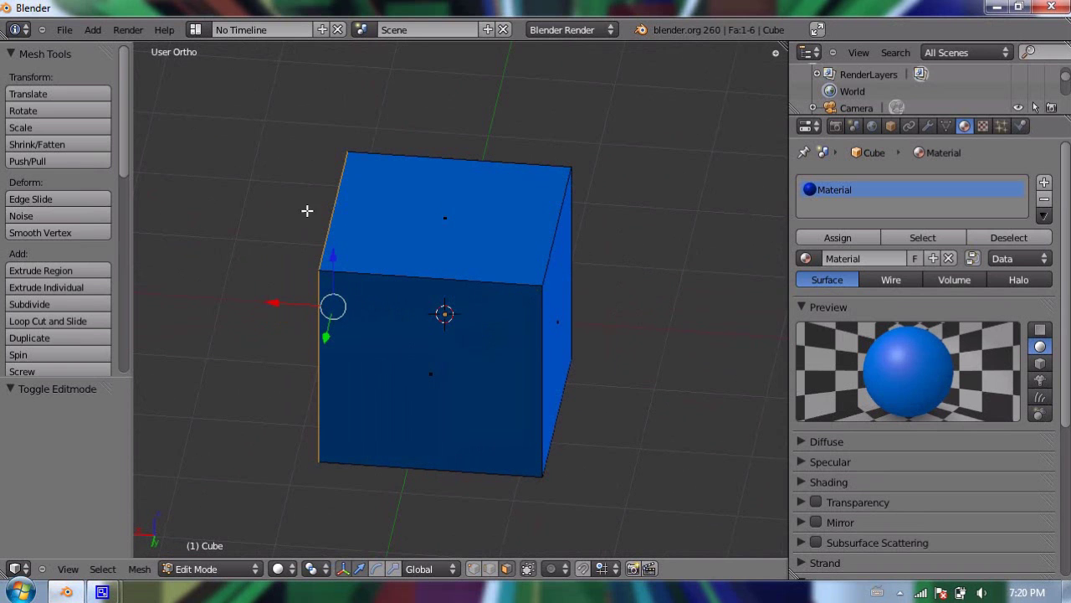
pyautogui.moveTo(620, 189); pyautogui.dragTo(494, 257, button='middle')
# Select all faces and try a one-cut Subdivide, then undo it.
pyautogui.press('a')
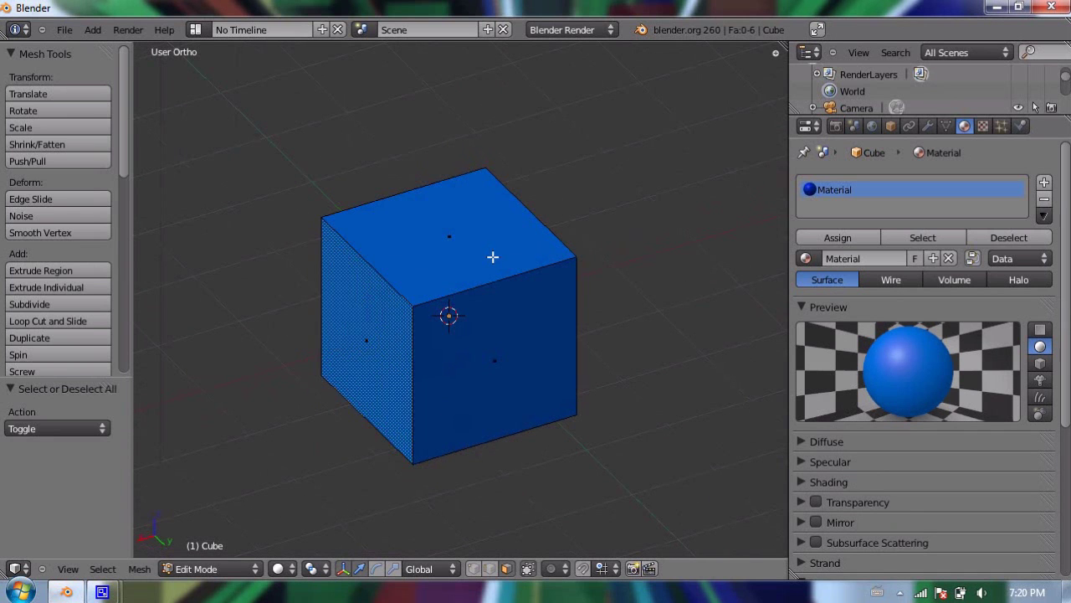
pyautogui.press('a')
pyautogui.press('w')
pyautogui.click(505, 210)
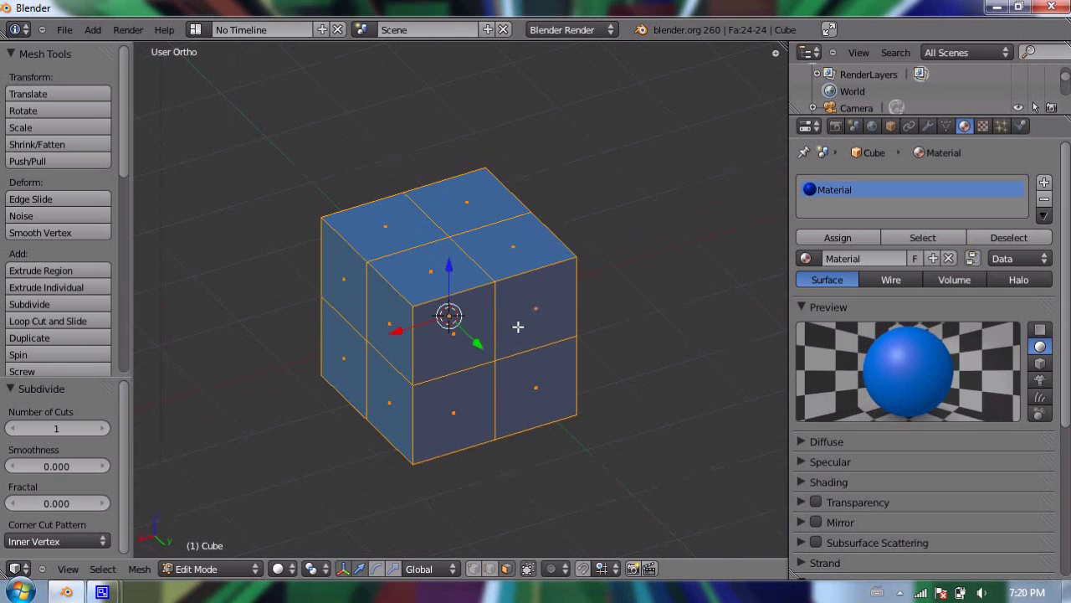
pyautogui.hotkey('ctrl', 'z')
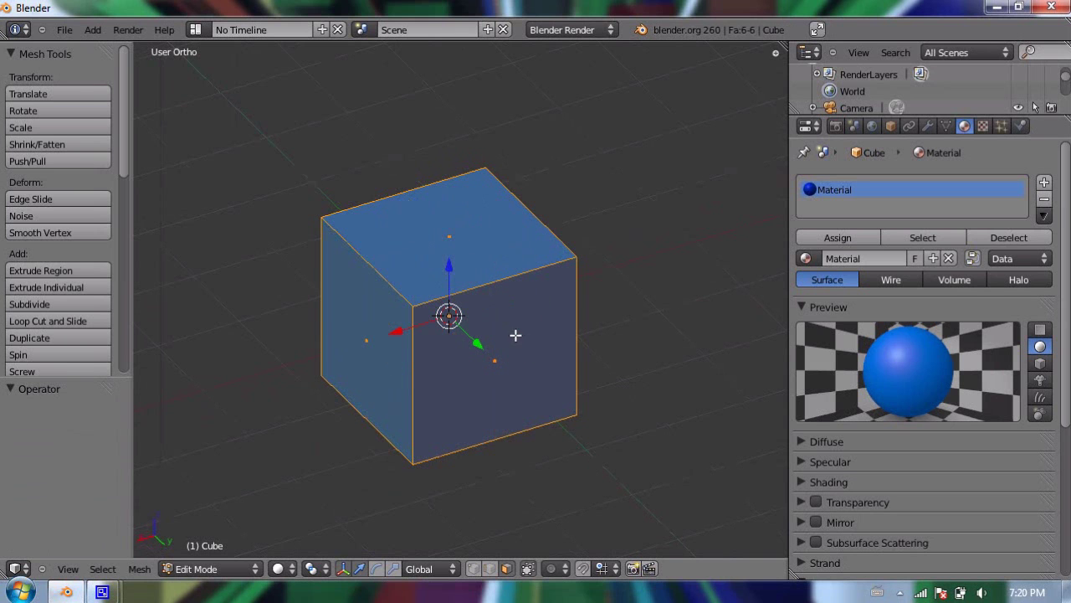
# Switch the viewport to textured shading and select only the cube's right-hand face.
pyautogui.hotkey('alt', 'z')
pyautogui.press('a')
pyautogui.moveTo(433, 335); pyautogui.dragTo(497, 293, button='middle')
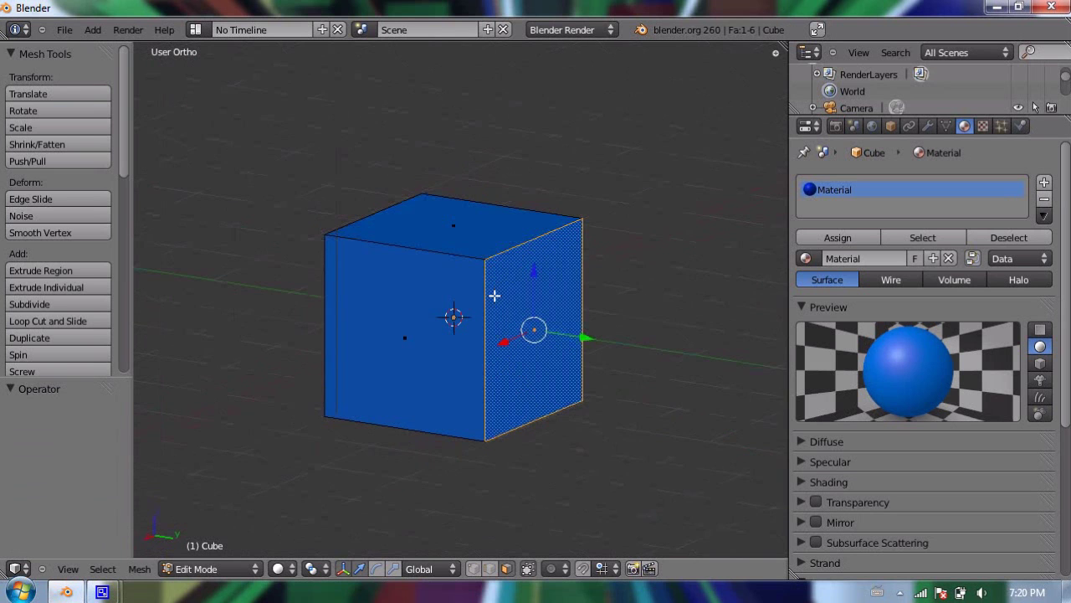
pyautogui.rightClick(516, 296)
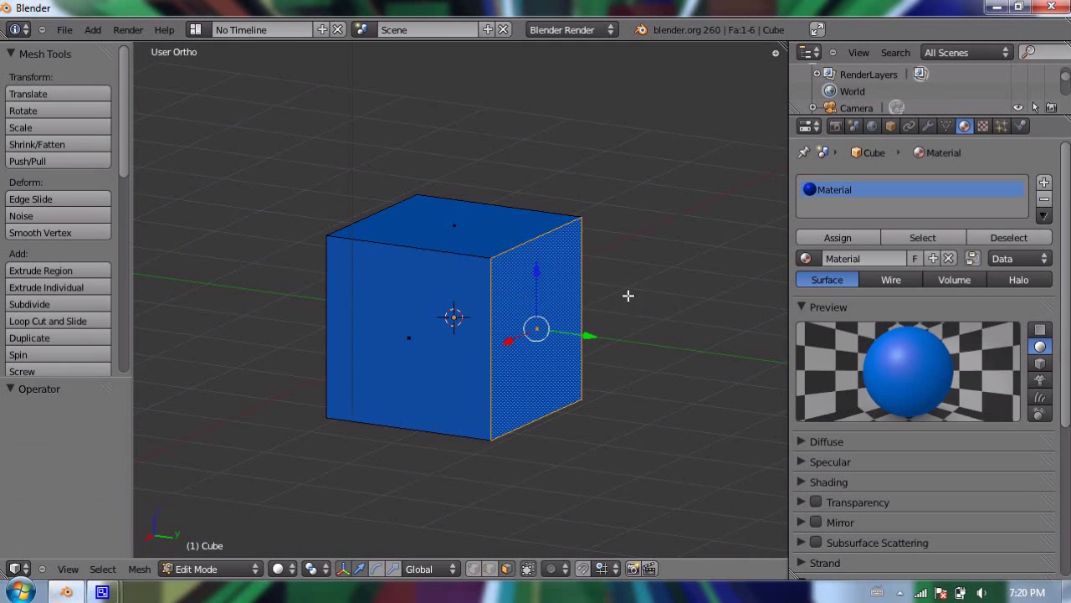
pyautogui.moveTo(645, 290); pyautogui.dragTo(718, 318, button='middle')
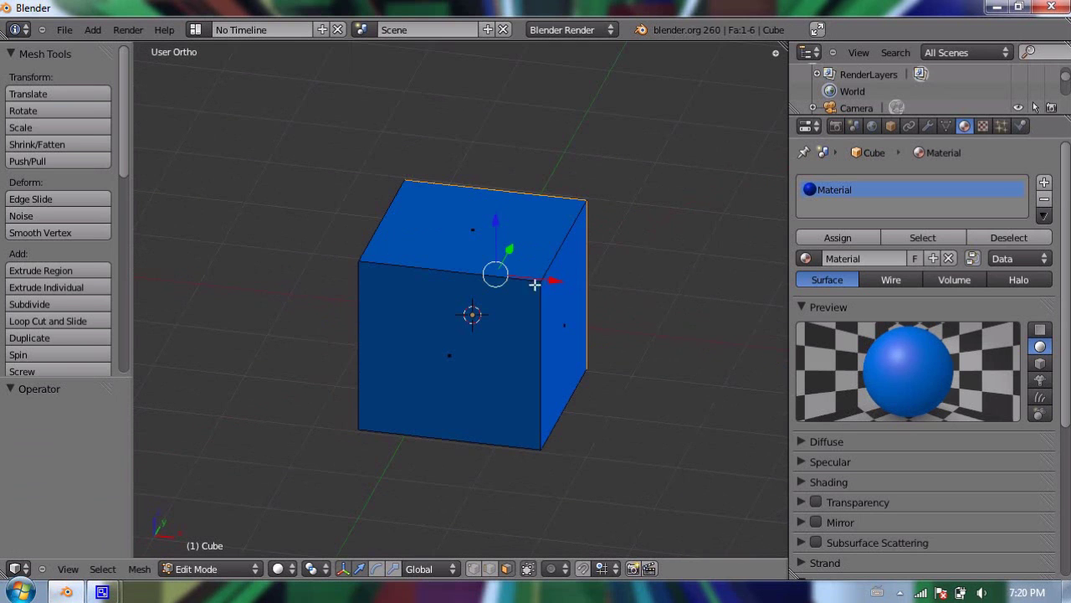
pyautogui.moveTo(666, 285); pyautogui.dragTo(421, 313, button='middle')
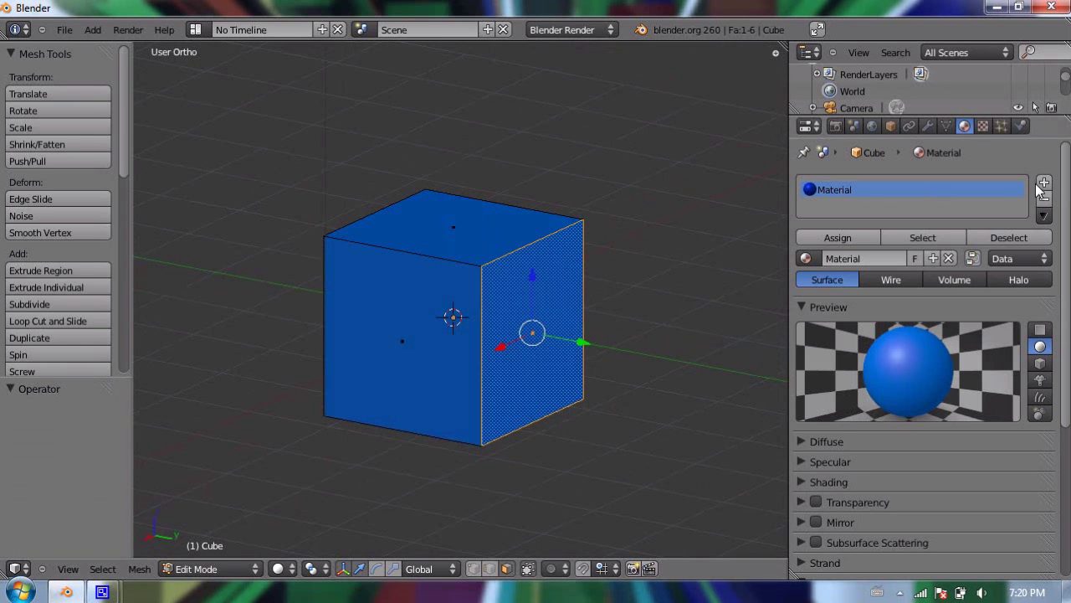
pyautogui.scroll(-5, 1069, 186)
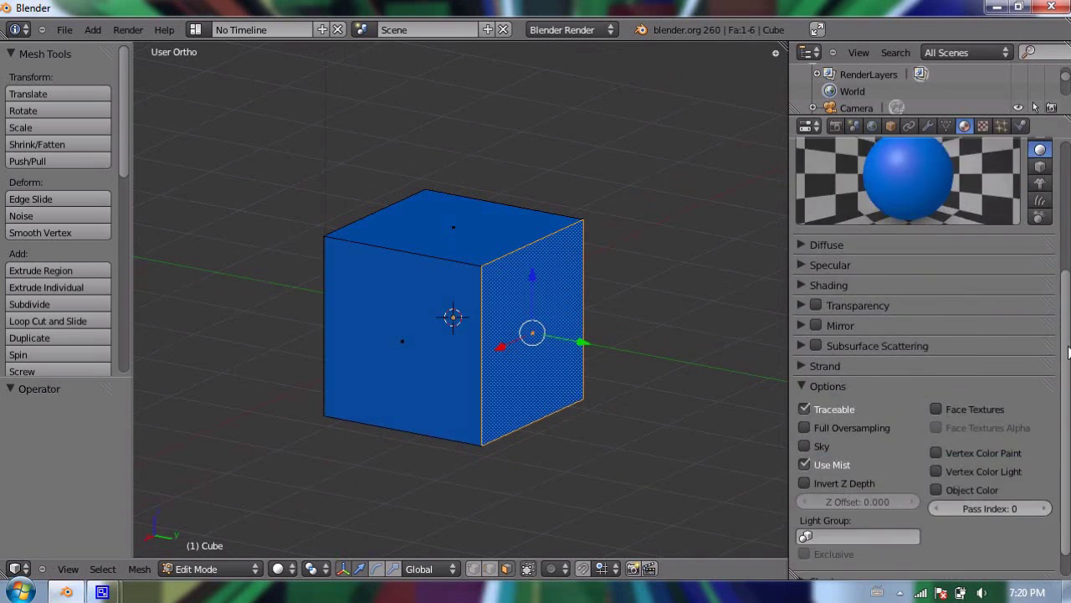
pyautogui.scroll(5, 1069, 185)
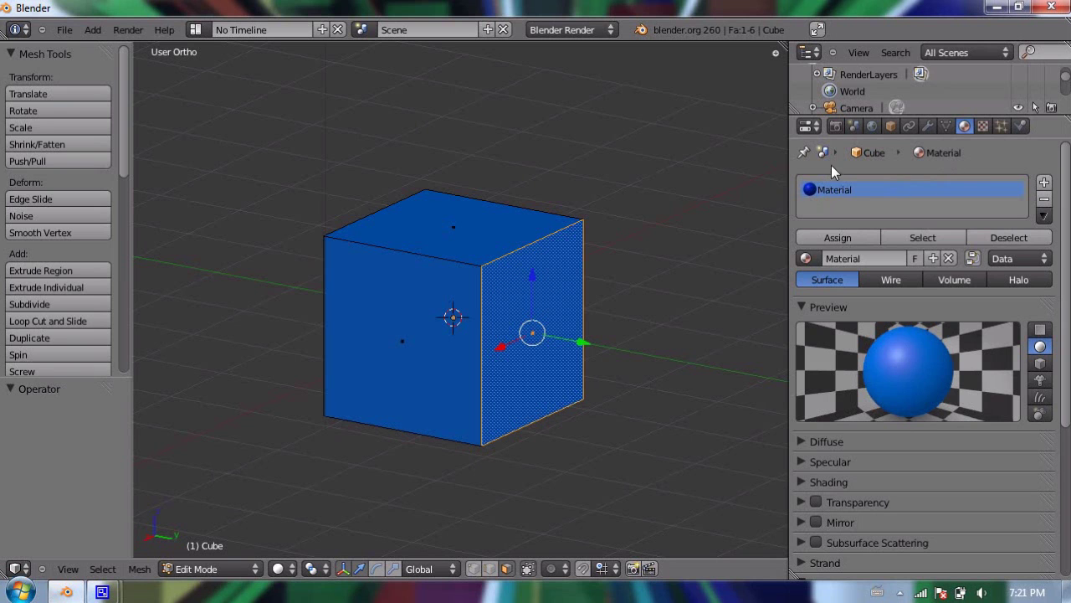
# Add a second material slot with a new material whose diffuse colour is red.
pyautogui.click(1044, 183)
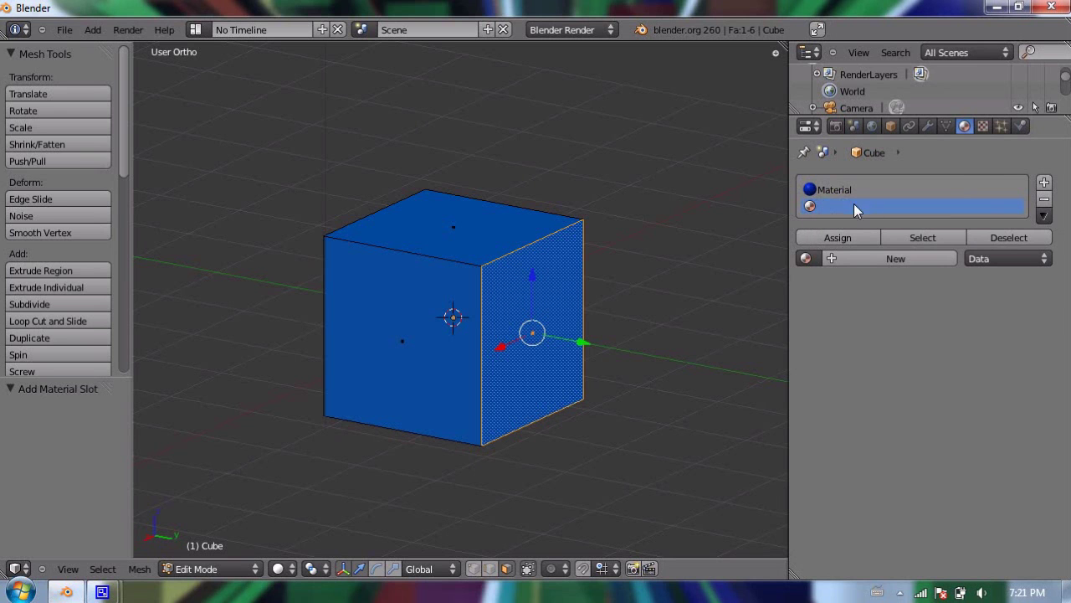
pyautogui.click(898, 260)
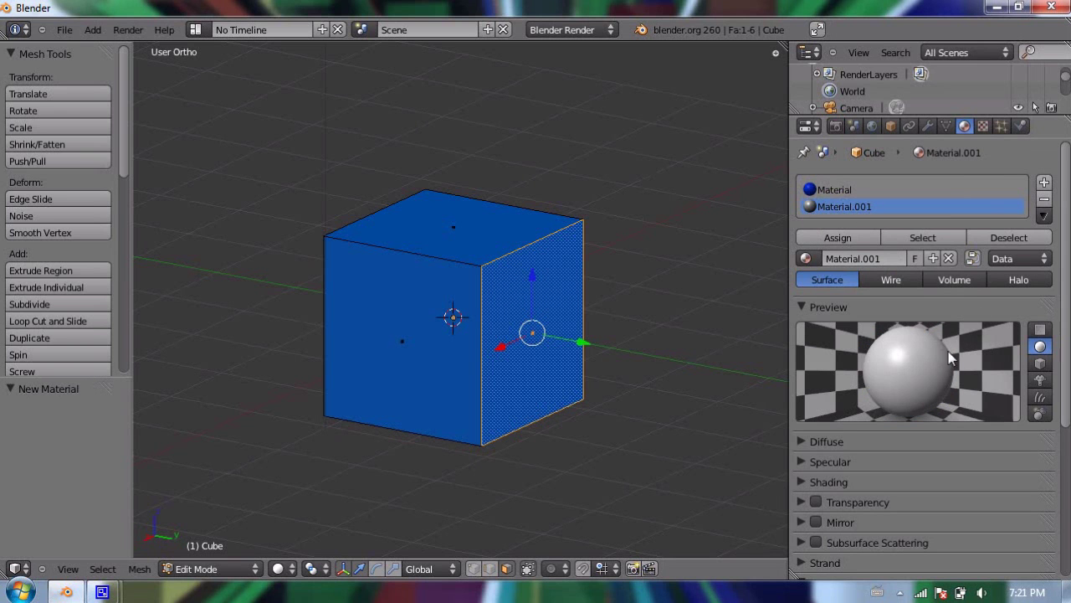
pyautogui.scroll(-2, 1010, 302)
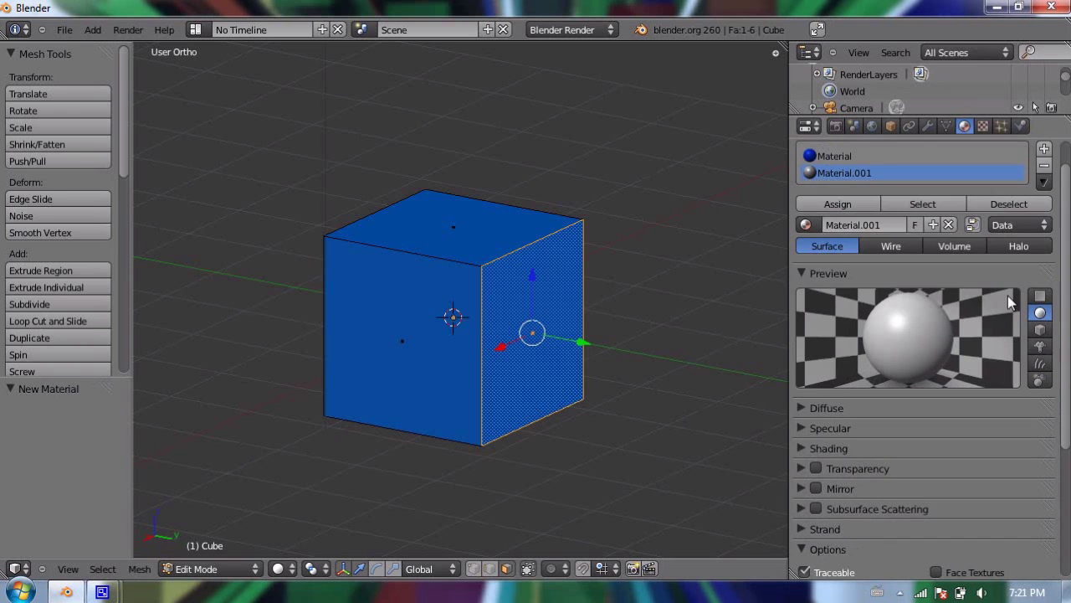
pyautogui.click(805, 407)
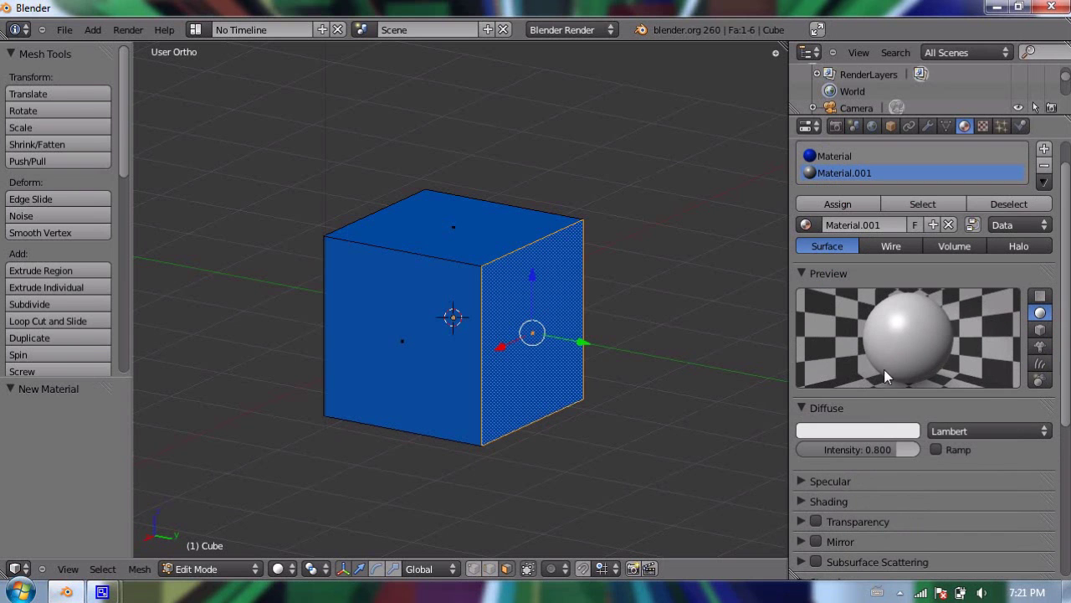
pyautogui.click(880, 435)
pyautogui.click(835, 332)
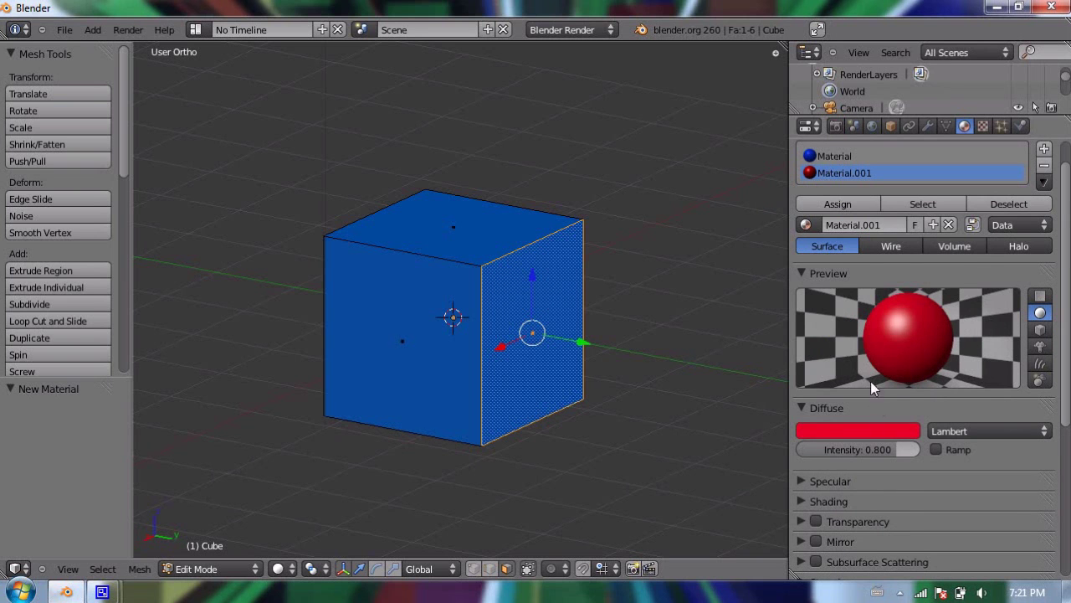
# Set the red material's Shading Emit to 0.20 and Specular Intensity to 0.000.
pyautogui.scroll(-3, 868, 370)
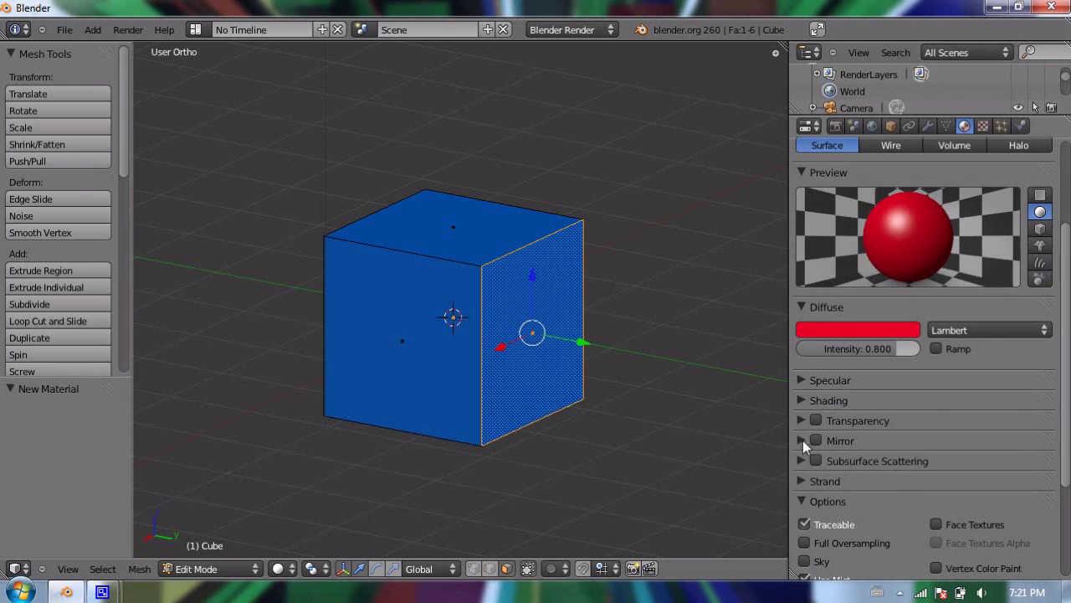
pyautogui.click(802, 401)
pyautogui.click(841, 422)
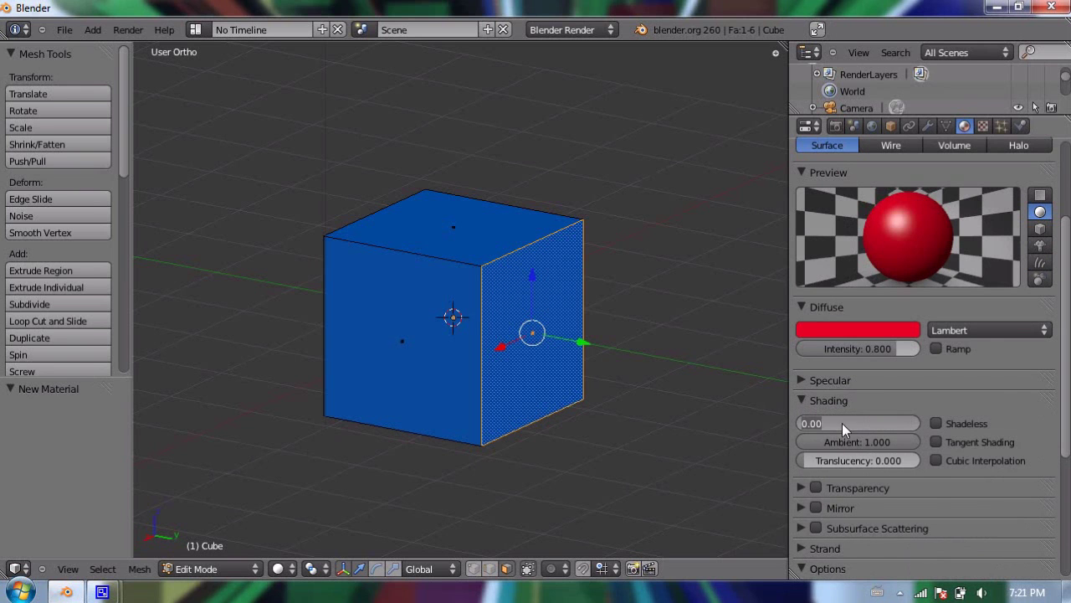
pyautogui.write('0.2')
pyautogui.press('Return')
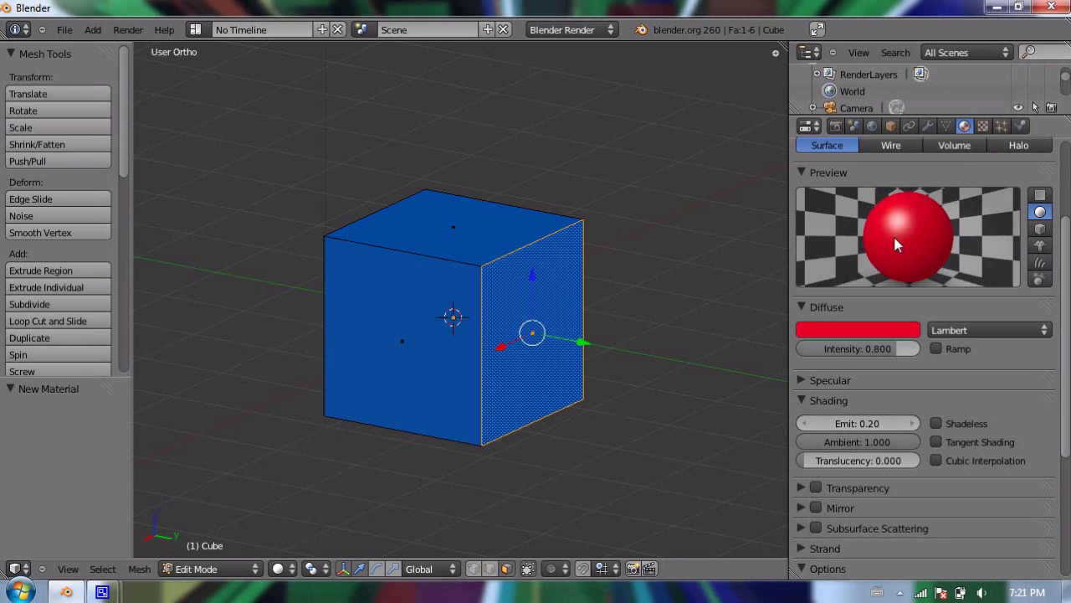
pyautogui.click(801, 380)
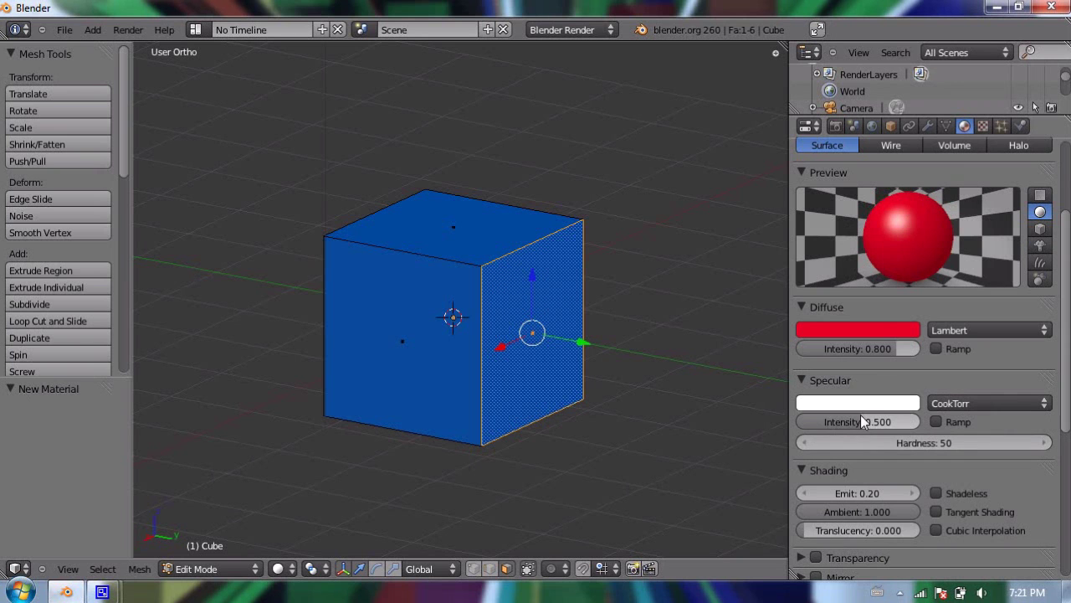
pyautogui.moveTo(860, 415); pyautogui.dragTo(783, 421)
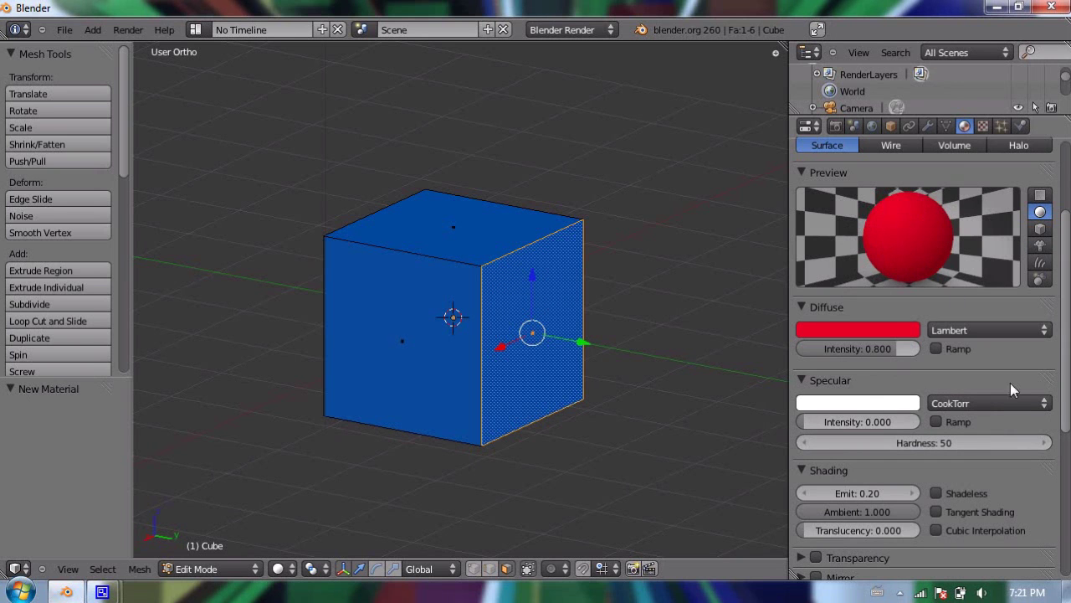
pyautogui.scroll(5, 880, 182)
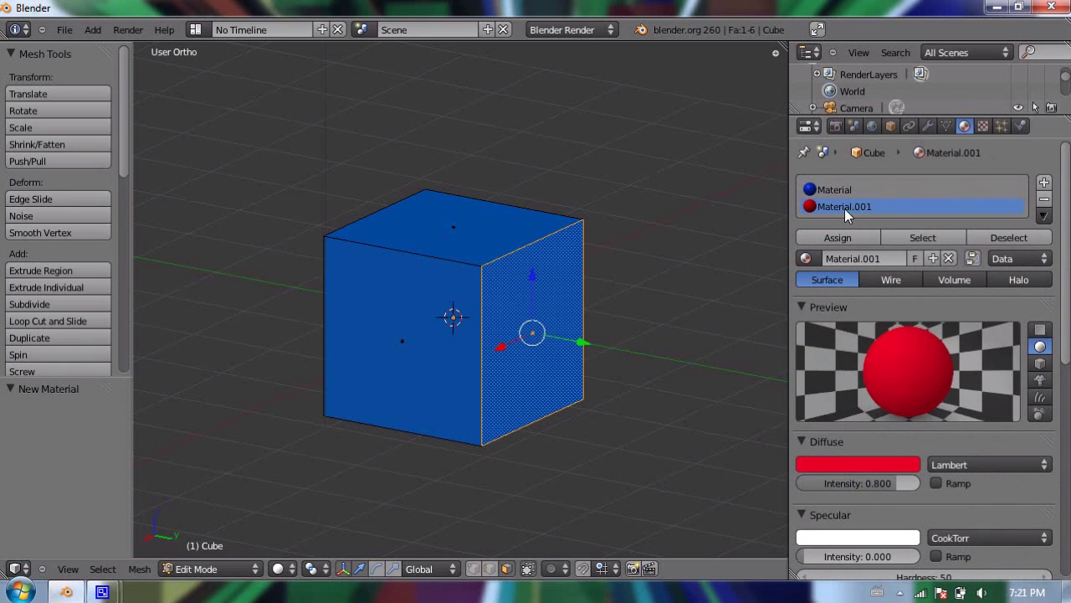
# Rename Material.001 to 'Red Matte' and assign it to the selected right-hand face.
pyautogui.click(857, 259)
pyautogui.write('Red Matte')
pyautogui.press('Return')
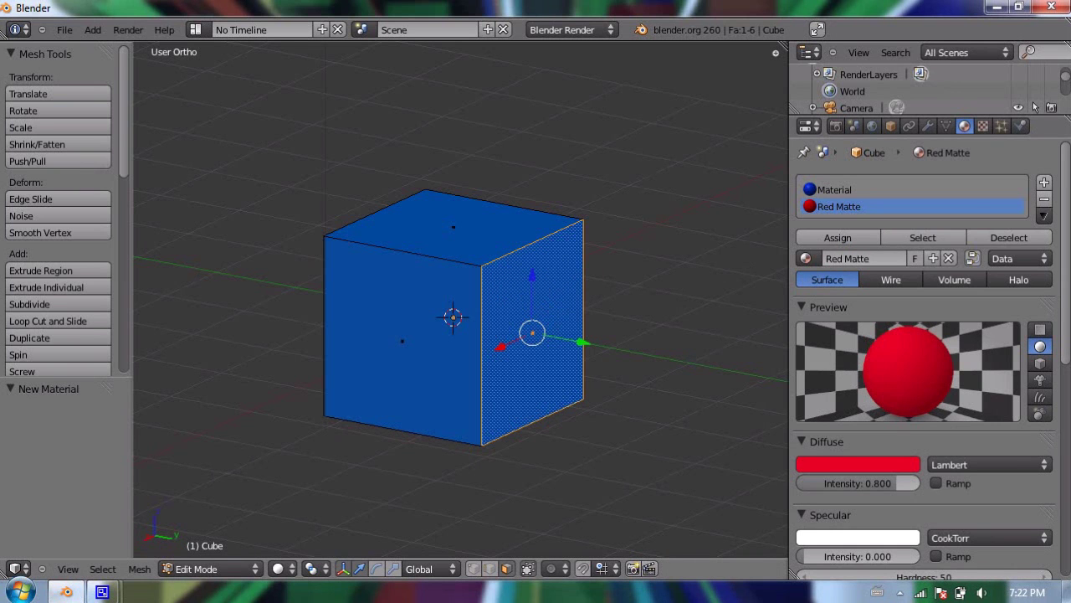
pyautogui.click(837, 237)
pyautogui.click(852, 237)
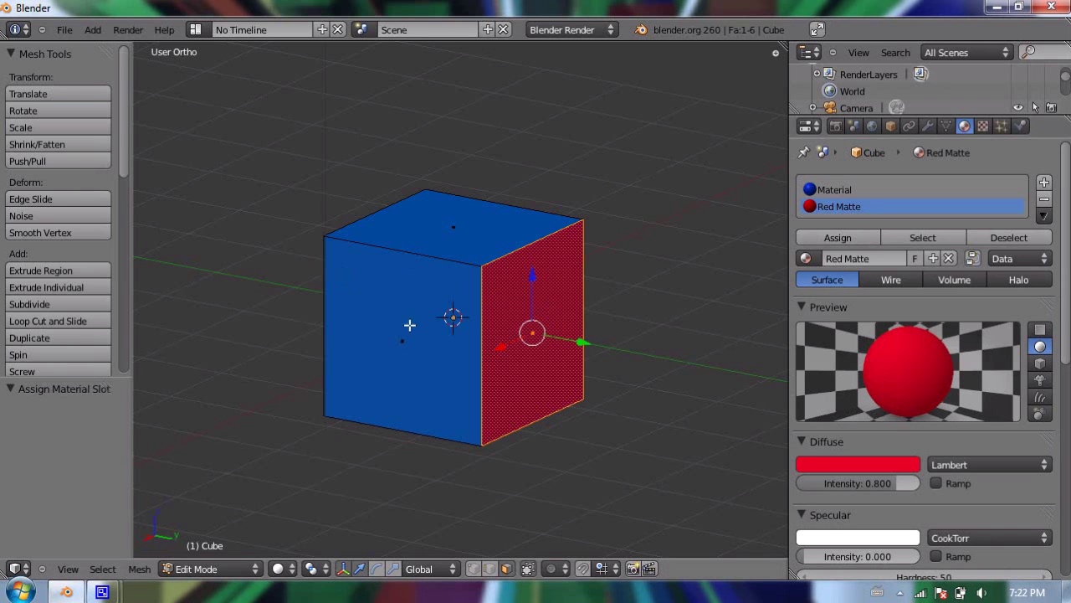
# Select the cube's front face and assign Red Matte to it as well.
pyautogui.moveTo(347, 306); pyautogui.dragTo(600, 303, button='middle')
pyautogui.rightClick(471, 226)
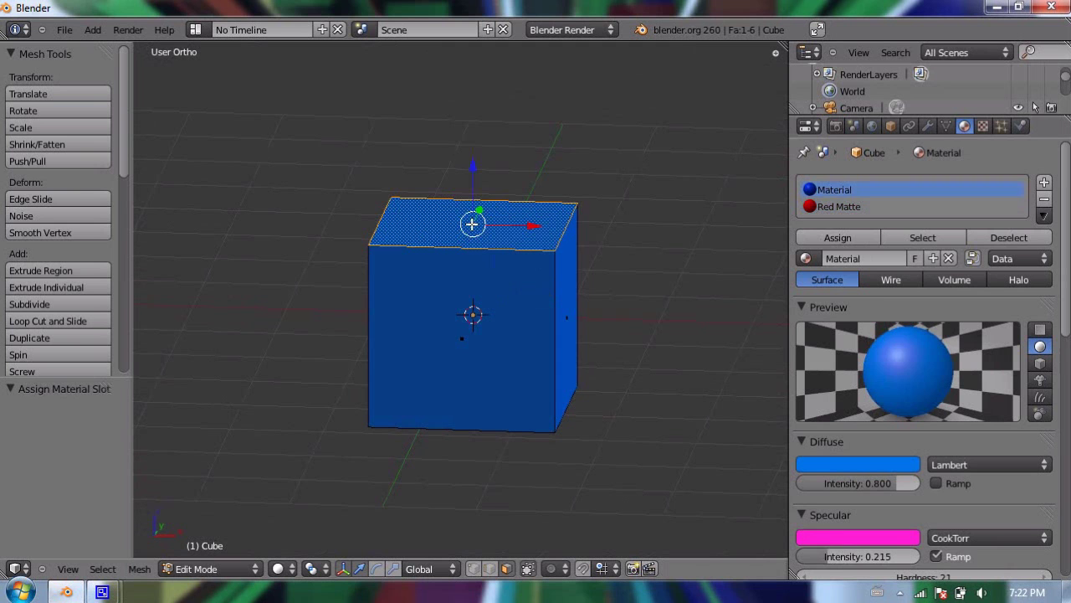
pyautogui.rightClick(456, 334)
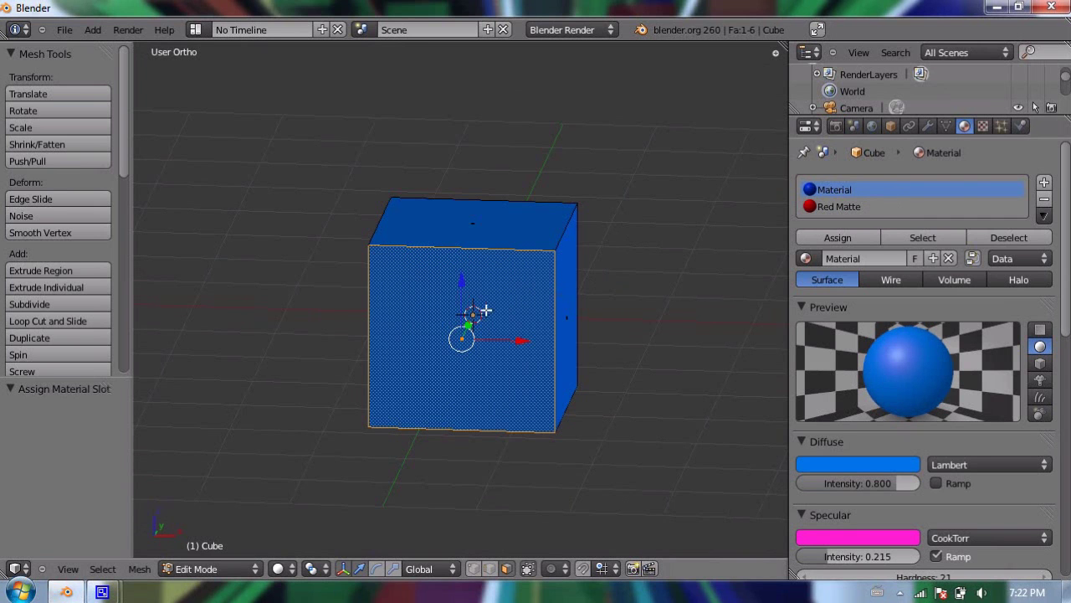
pyautogui.click(846, 207)
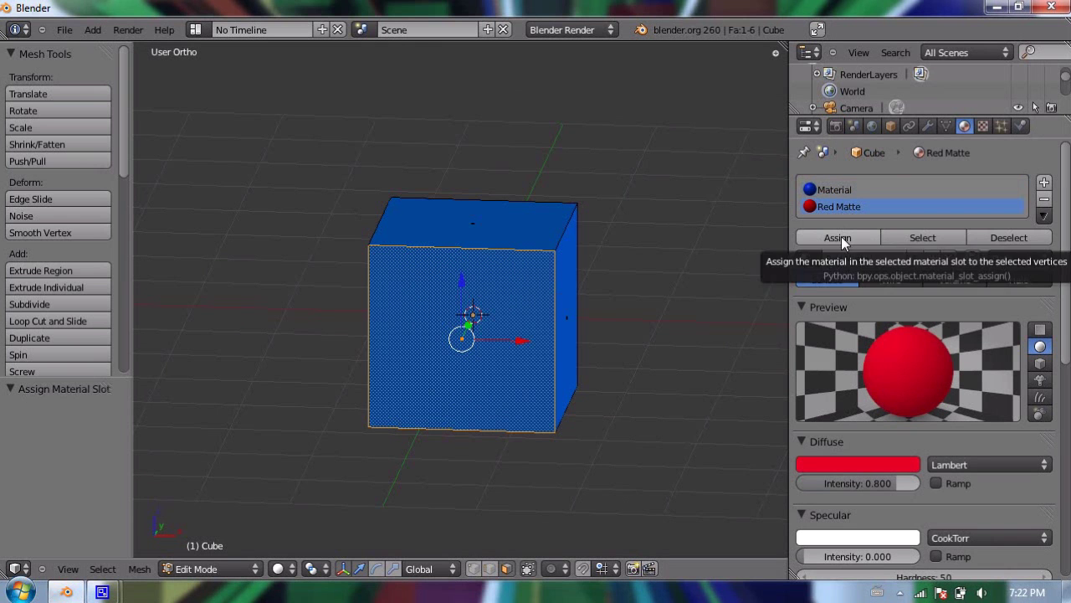
pyautogui.click(840, 238)
pyautogui.moveTo(653, 261); pyautogui.dragTo(459, 288, button='middle')
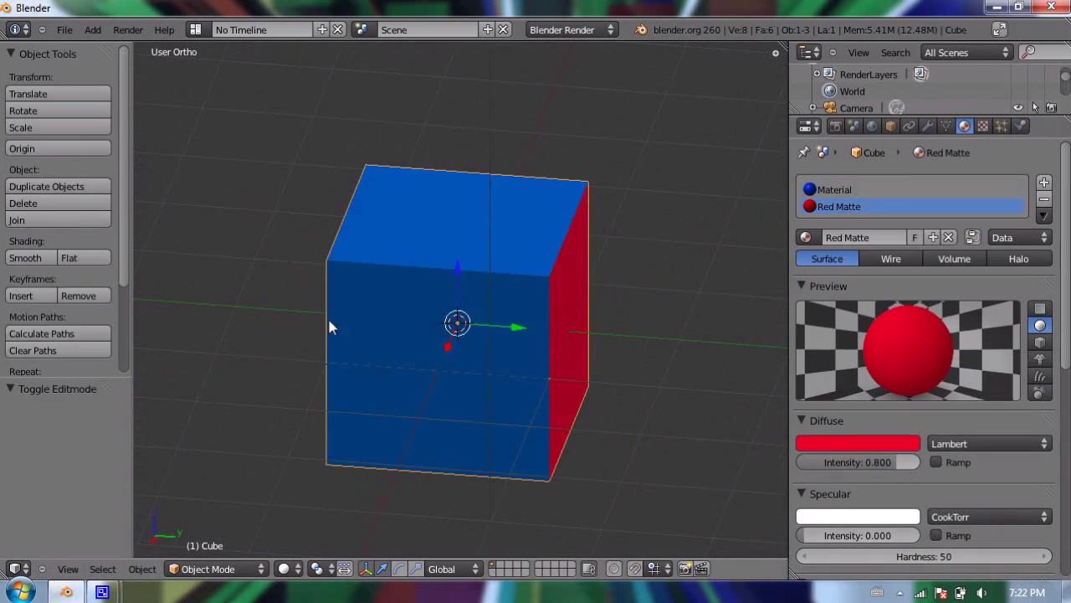
# In Edit Mode, rename the first slot's material from Material to 'Blue Shiney'.
pyautogui.moveTo(321, 336); pyautogui.dragTo(569, 318, button='middle')
pyautogui.press('Tab')
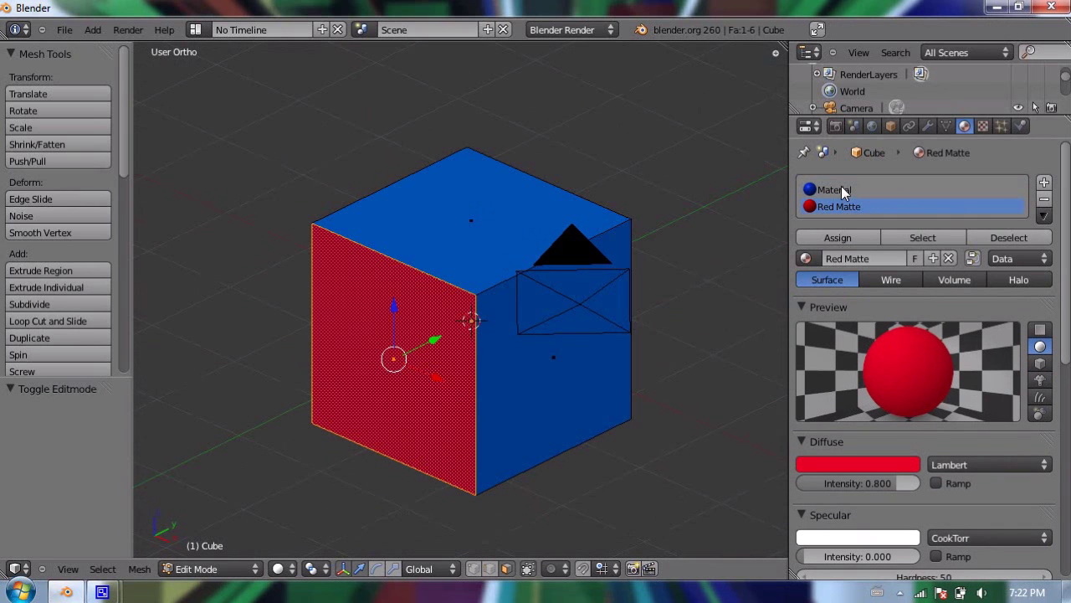
pyautogui.click(842, 189)
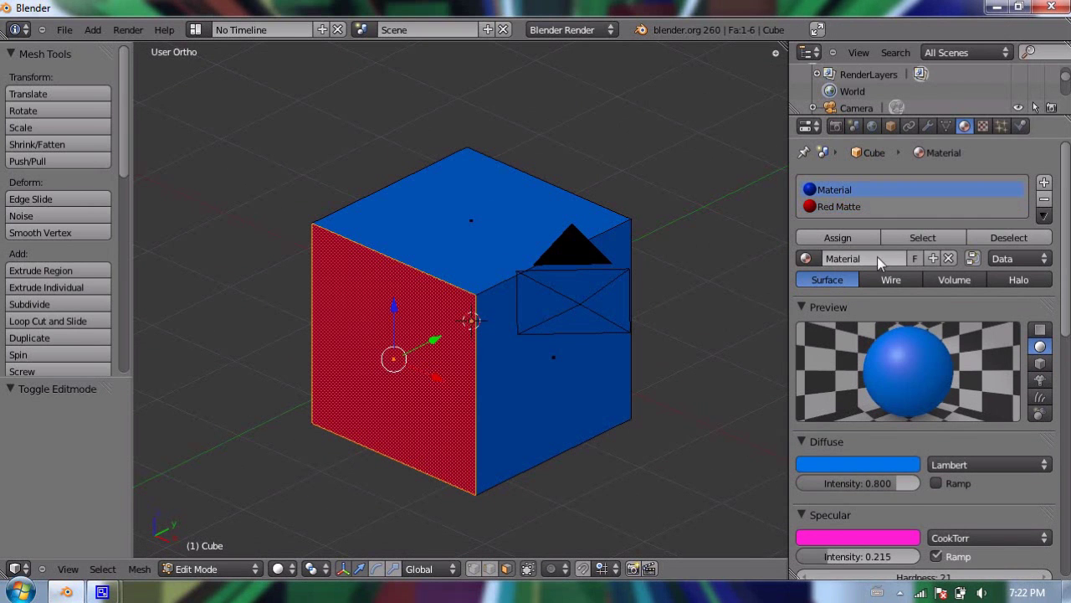
pyautogui.click(877, 257)
pyautogui.write('Blue Shiney')
pyautogui.press('Return')
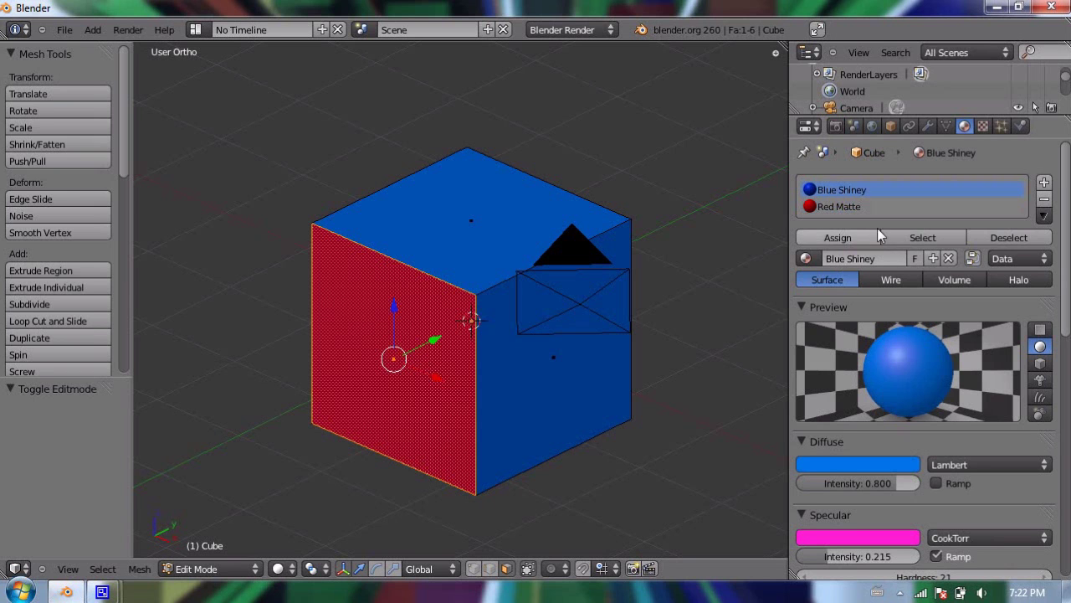
# Add a third material slot with a new material coloured green.
pyautogui.click(1044, 184)
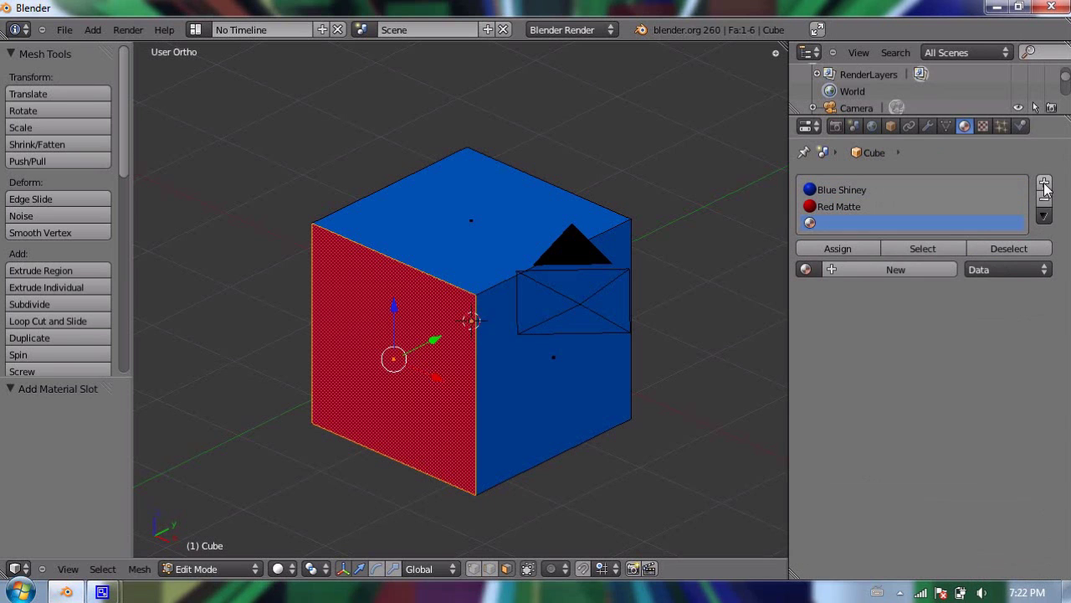
pyautogui.click(899, 268)
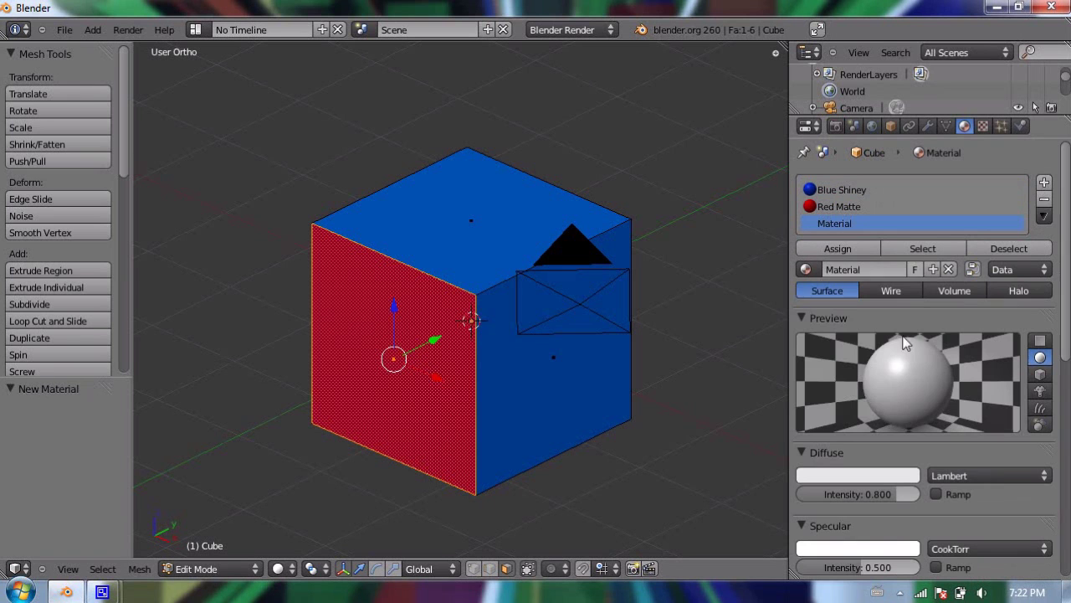
pyautogui.click(868, 474)
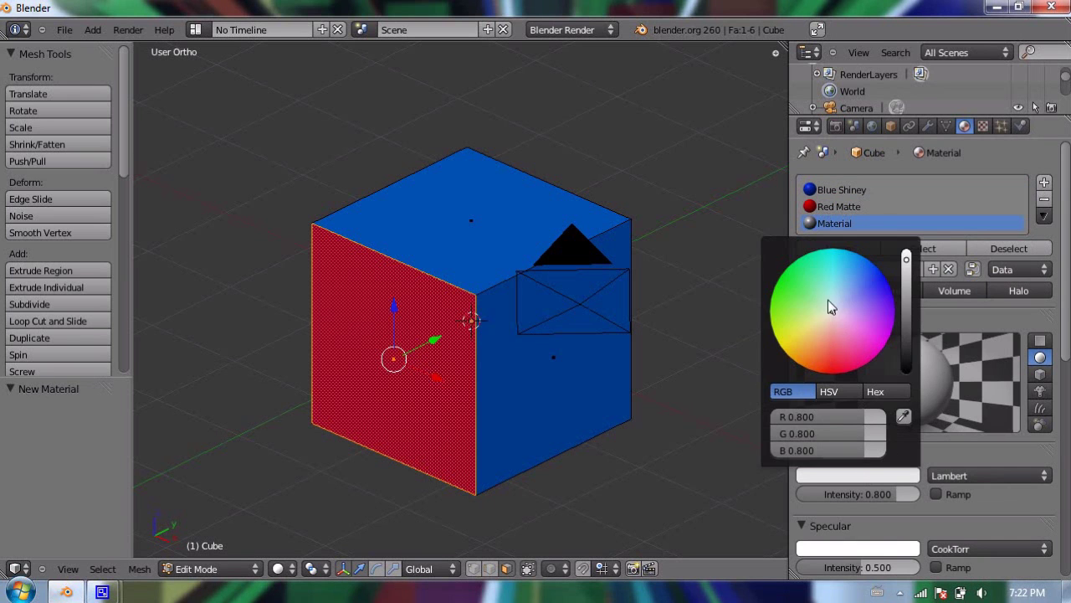
pyautogui.moveTo(822, 307); pyautogui.dragTo(776, 283)
# Set the green material's Shading Emit to 0.20.
pyautogui.scroll(-5, 953, 504)
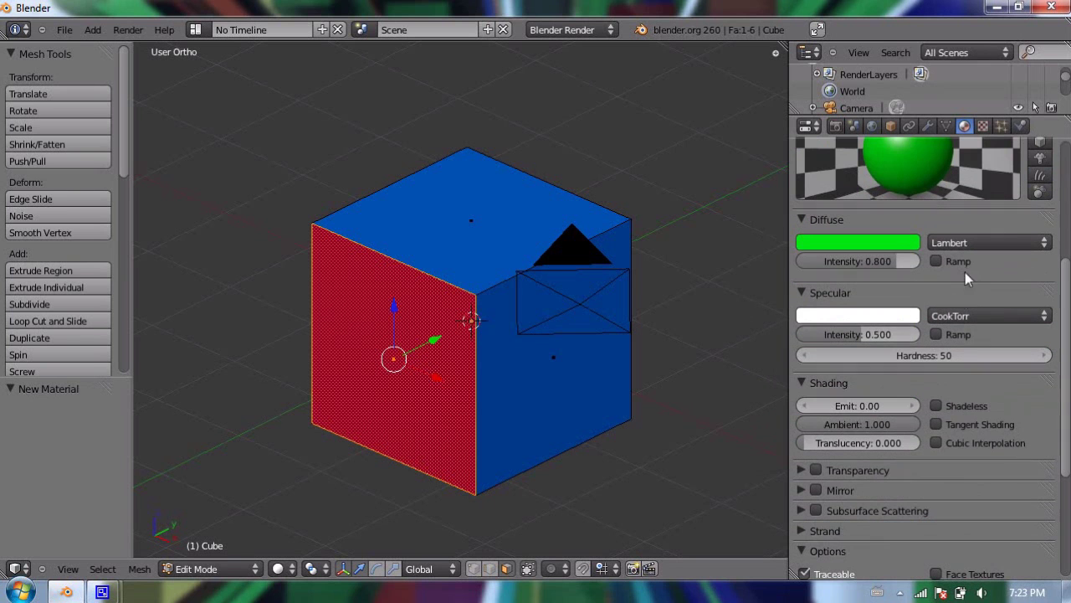
pyautogui.click(868, 405)
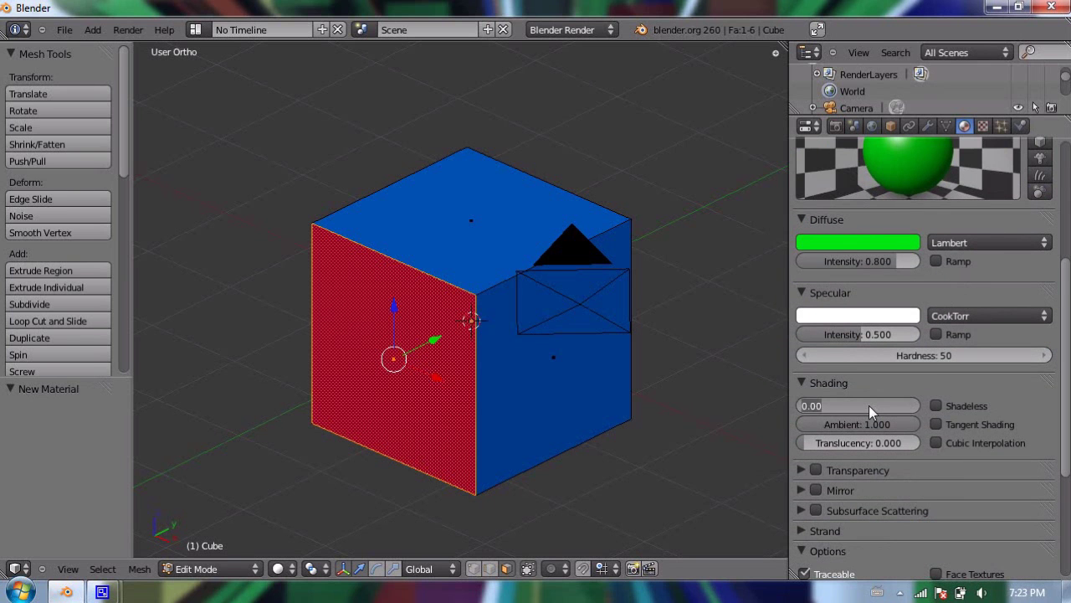
pyautogui.write('0.2')
pyautogui.press('Return')
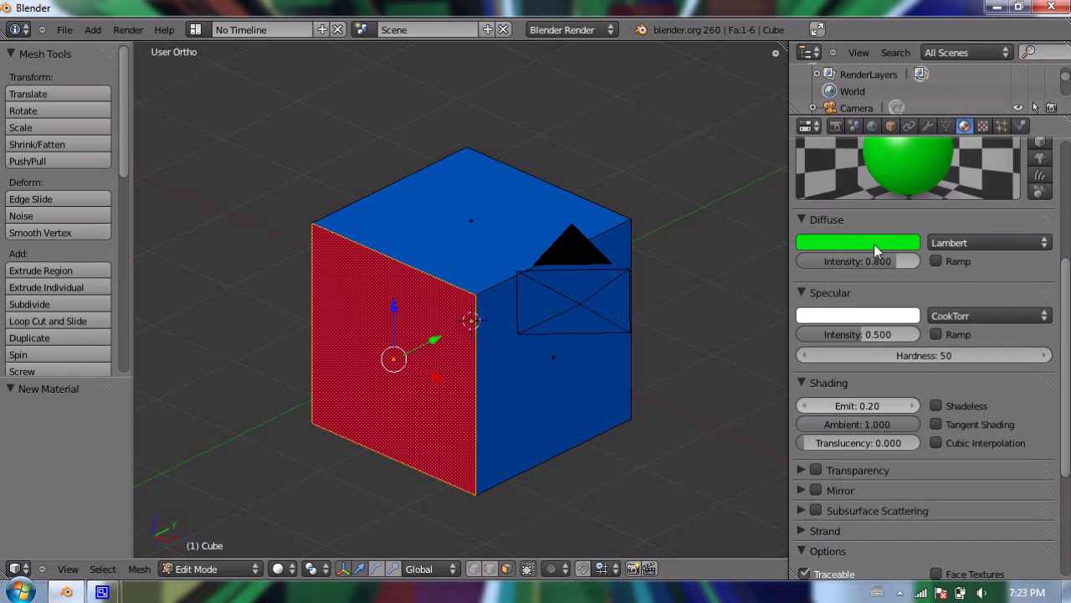
pyautogui.scroll(2, 881, 211)
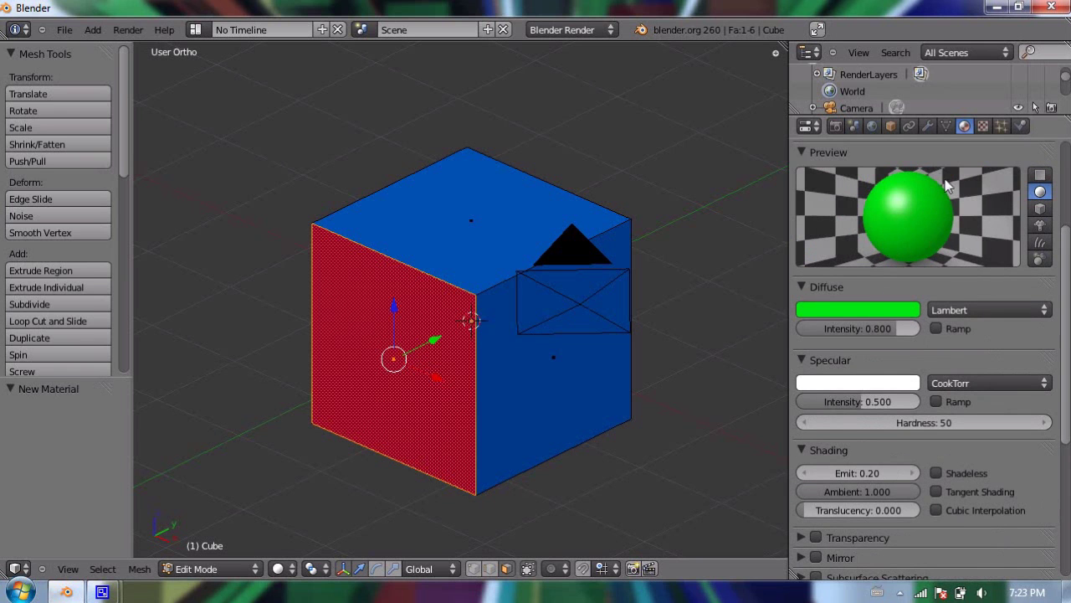
pyautogui.scroll(4, 949, 188)
# Rename the third material 'Green', assign it to the top face, then select the front-right face.
pyautogui.rightClick(499, 219)
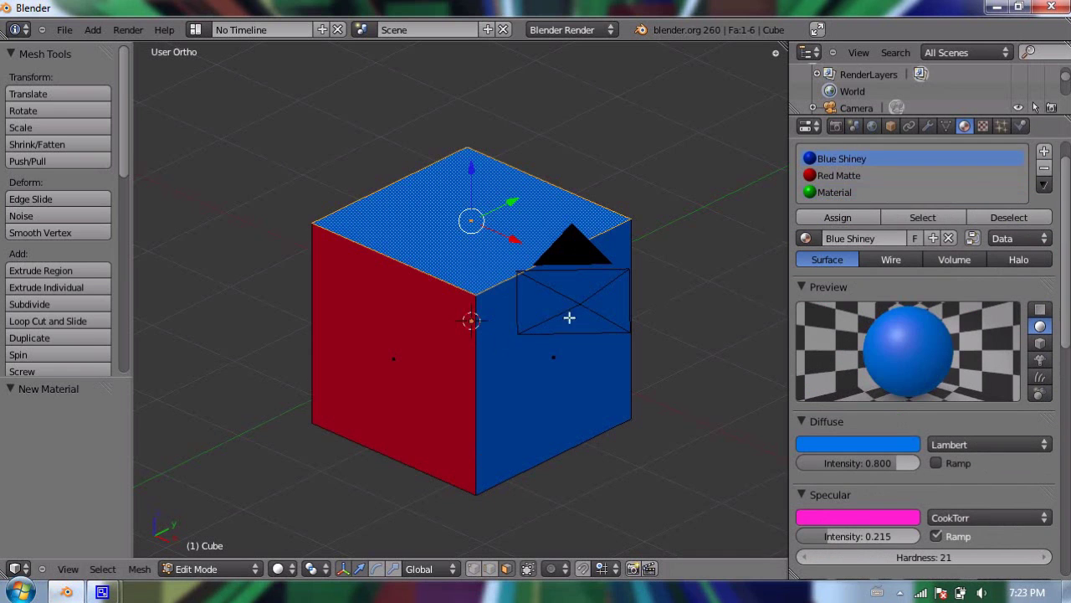
pyautogui.click(830, 217)
pyautogui.click(837, 192)
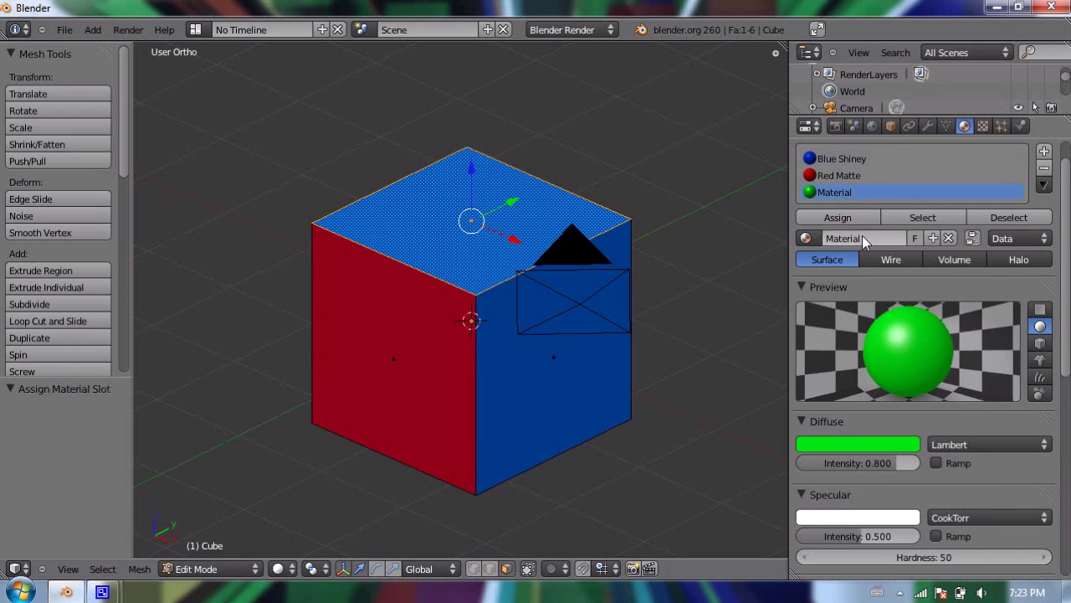
pyautogui.click(860, 238)
pyautogui.write('Green')
pyautogui.press('Return')
pyautogui.click(866, 216)
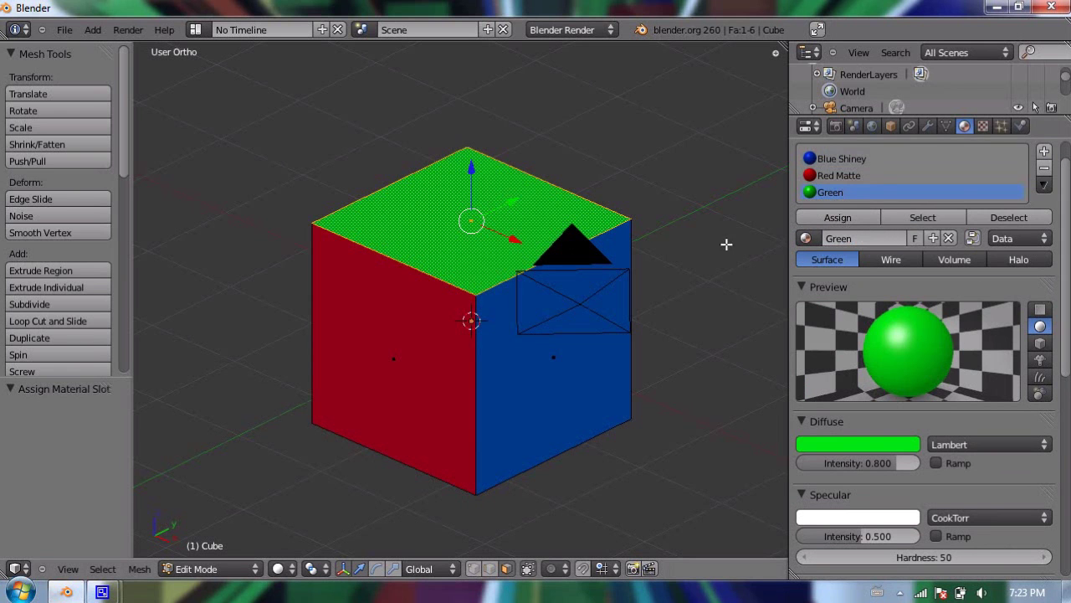
pyautogui.rightClick(530, 354)
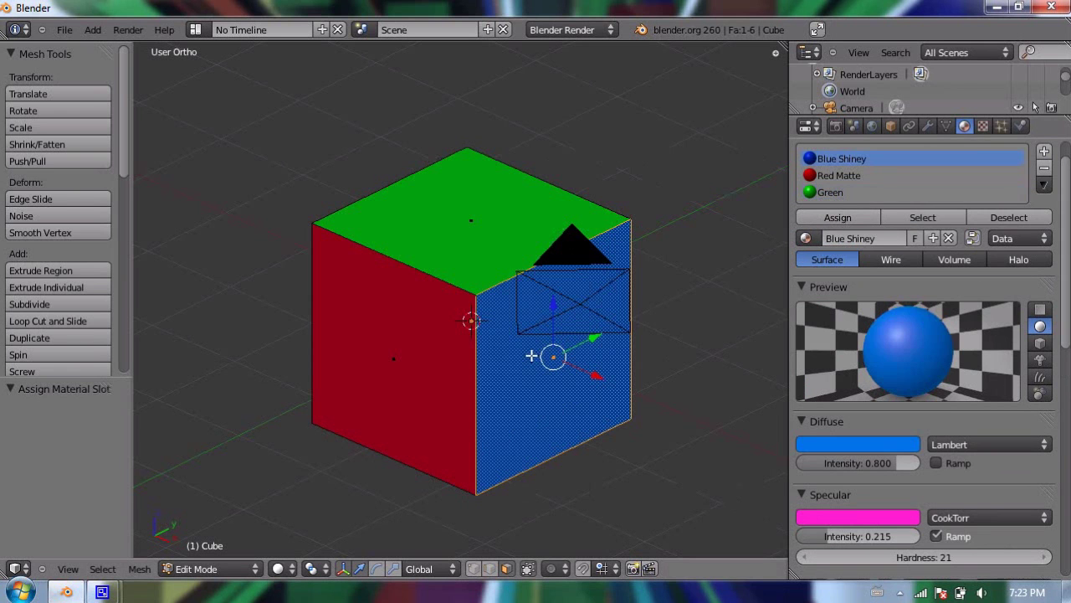
# Add a fourth material with a yellow diffuse colour and Emit 0.50.
pyautogui.click(1044, 153)
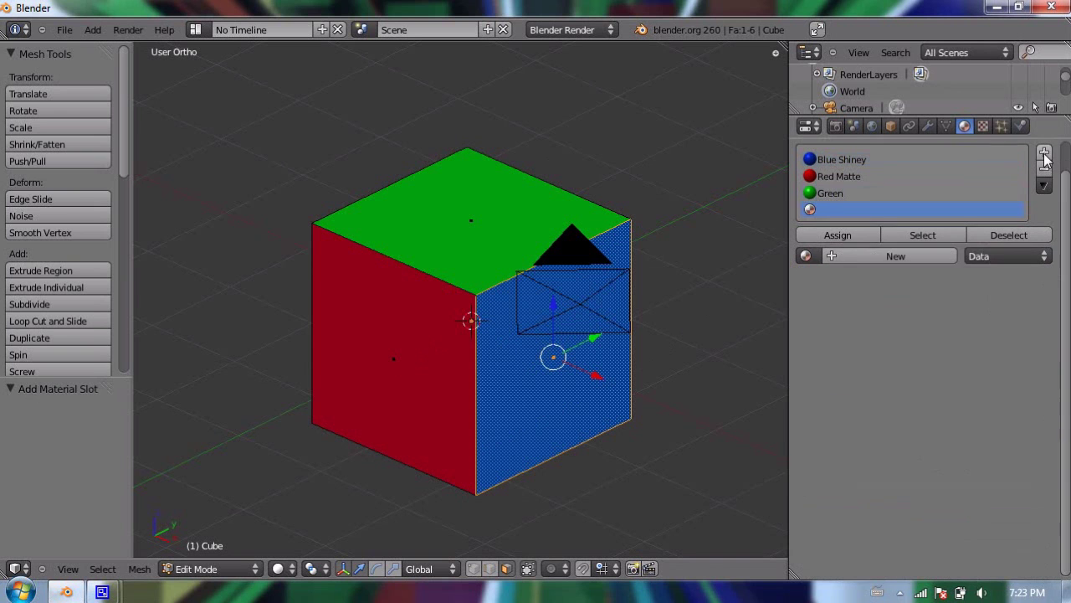
pyautogui.click(862, 255)
pyautogui.click(849, 461)
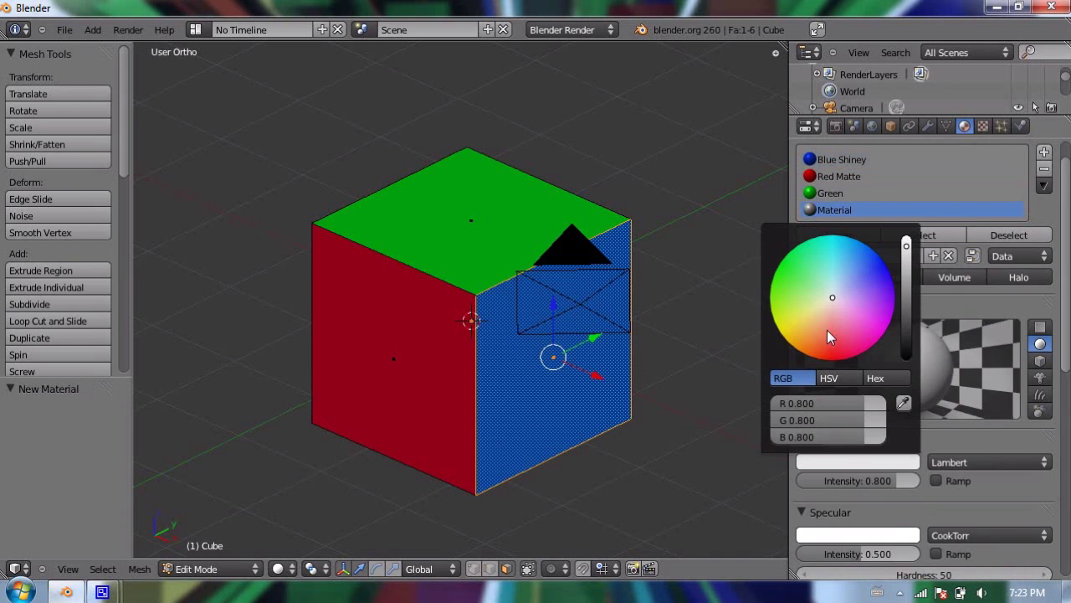
pyautogui.click(777, 329)
pyautogui.moveTo(796, 331); pyautogui.dragTo(775, 331)
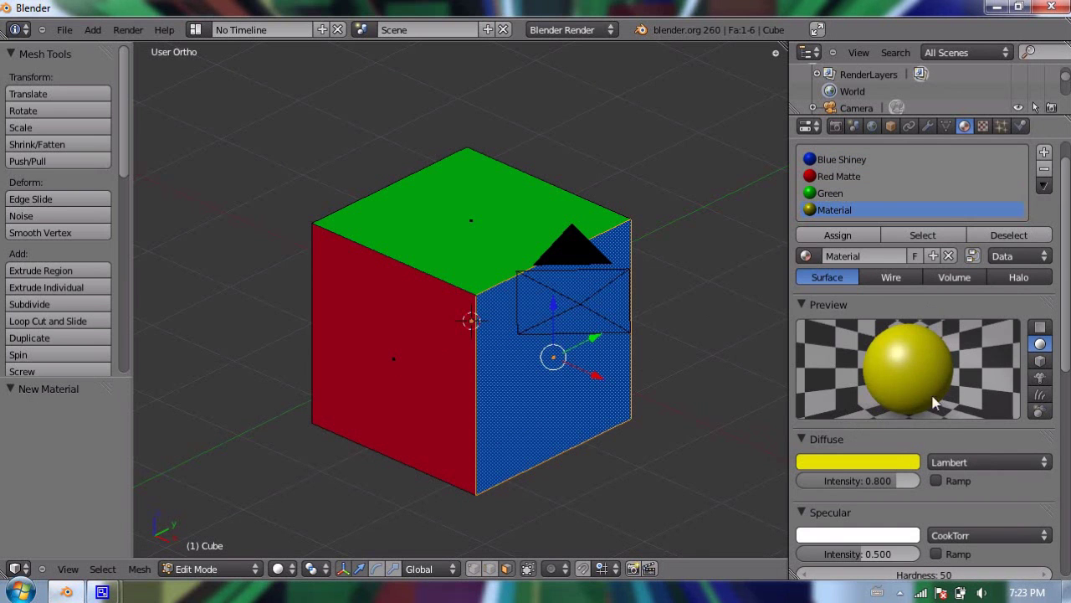
pyautogui.scroll(-4, 870, 394)
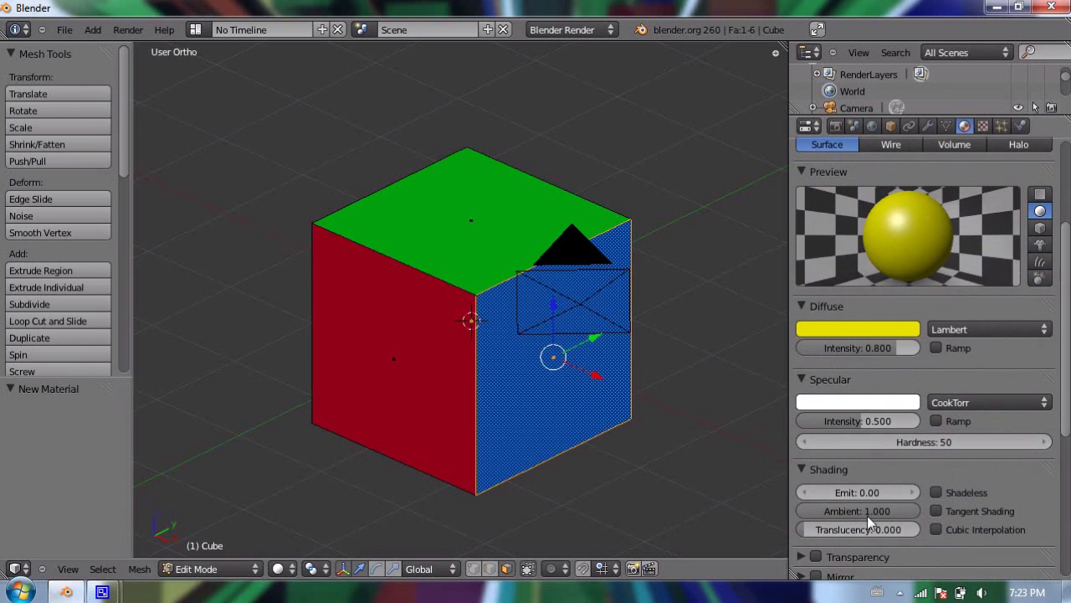
pyautogui.click(861, 493)
pyautogui.write('.5')
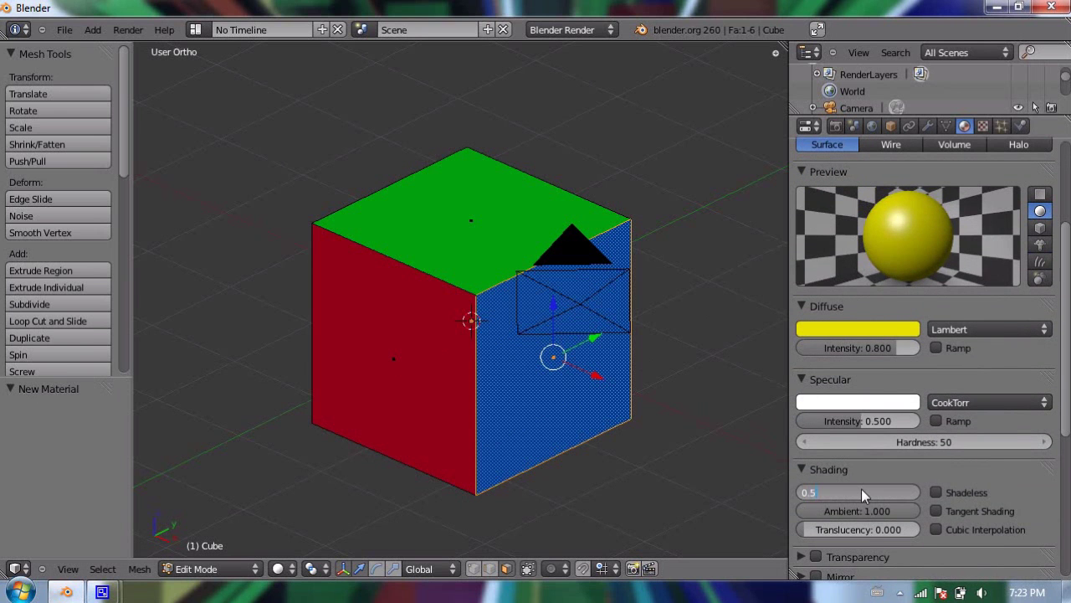
pyautogui.press('Return')
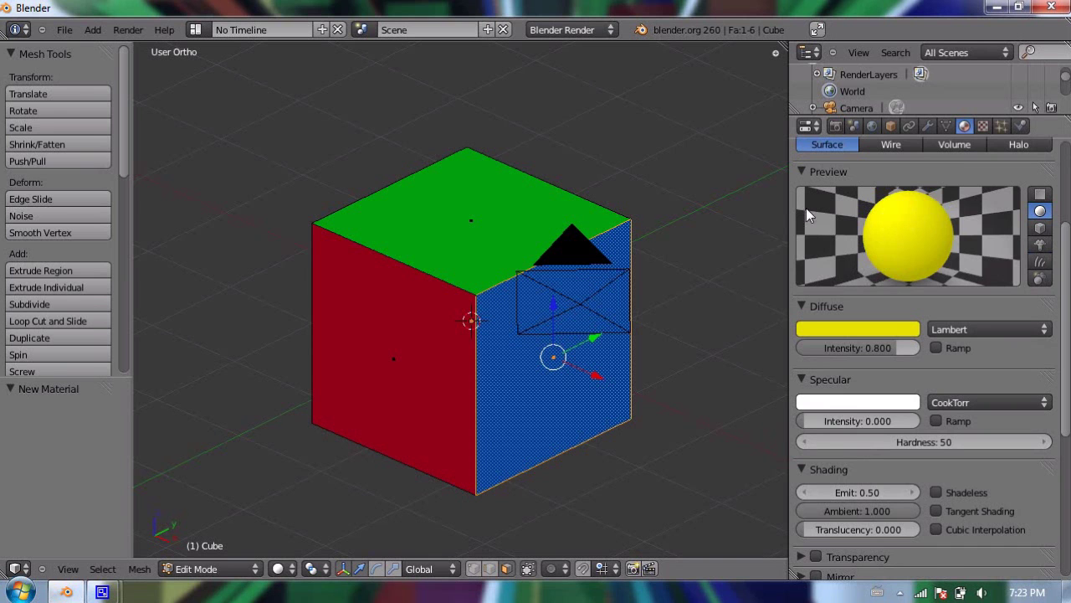
# Rename the yellow material 'Bright Yellow' and assign it to the front-right face.
pyautogui.scroll(5, 837, 251)
pyautogui.click(855, 286)
pyautogui.write('Bright')
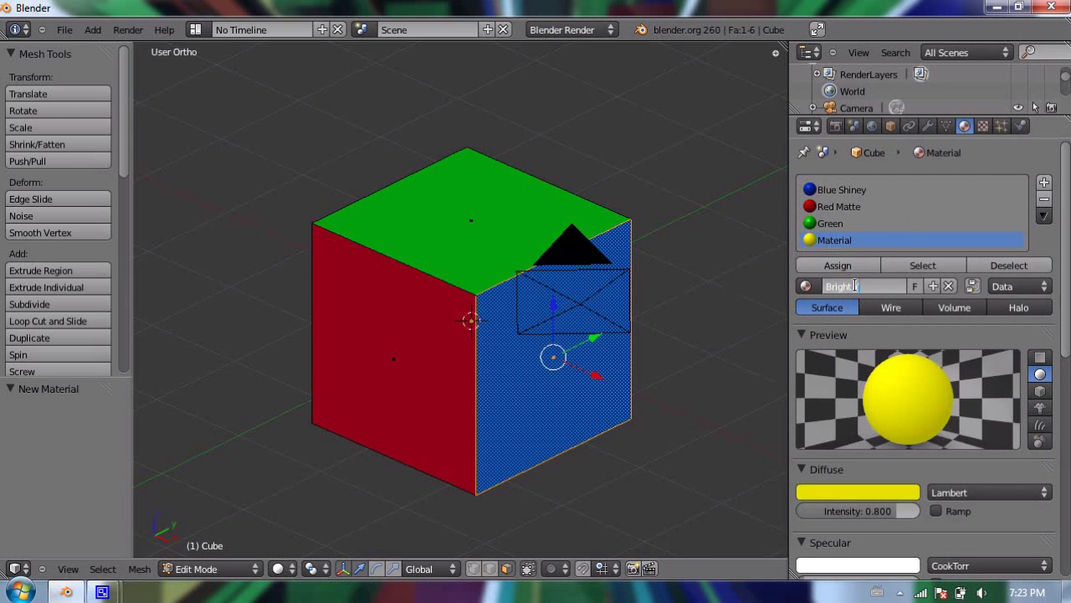
pyautogui.write(' Yellow')
pyautogui.press('Return')
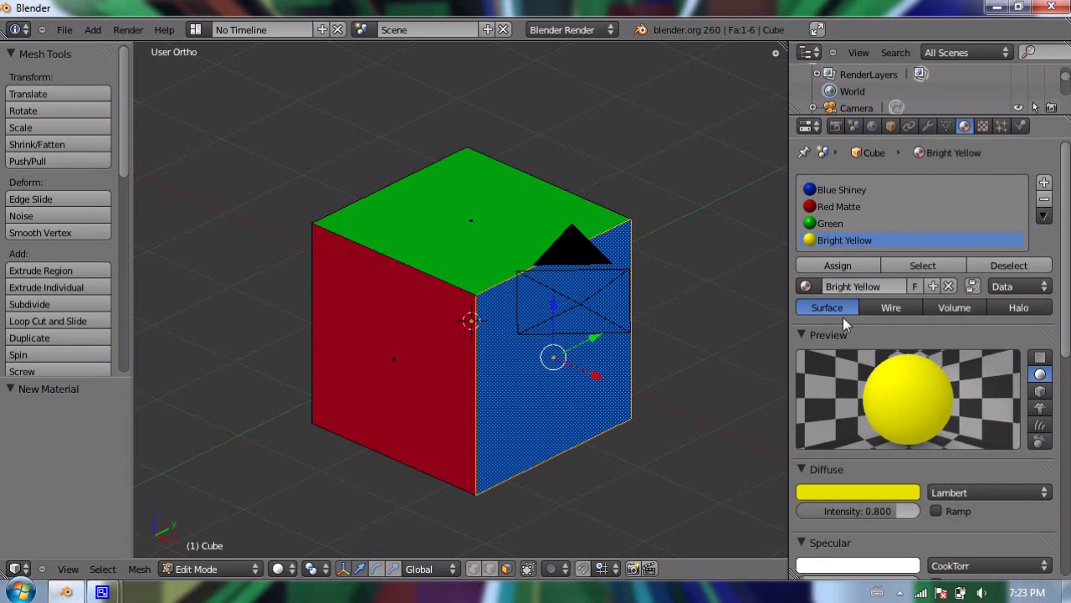
pyautogui.click(833, 267)
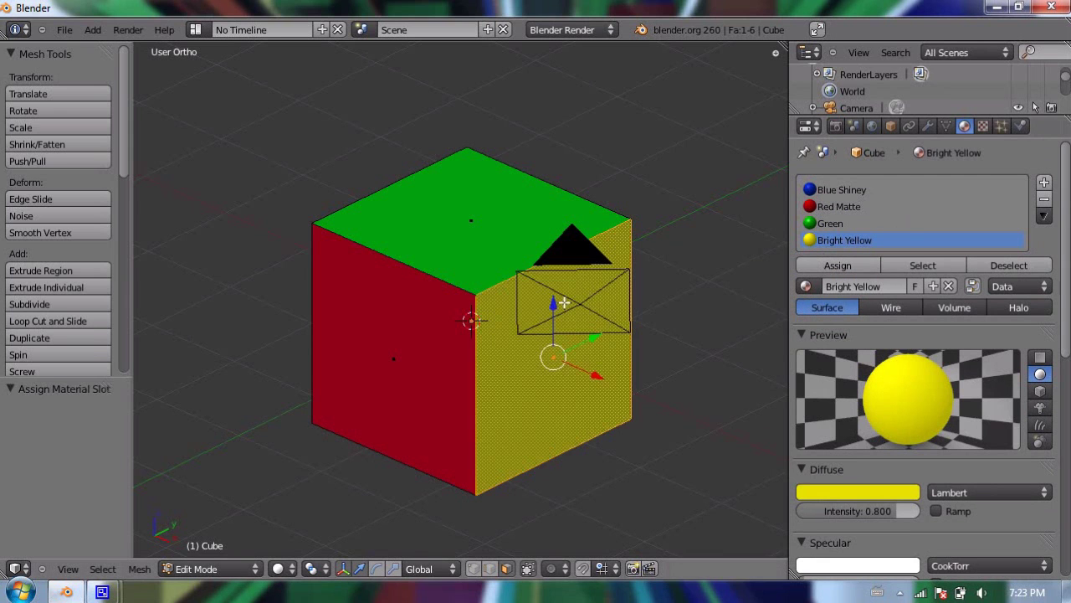
# Switch back to Object Mode and orbit to view the green top and the blue, red and yellow sides.
pyautogui.moveTo(350, 306); pyautogui.dragTo(688, 318, button='middle')
pyautogui.press('Tab')
pyautogui.moveTo(263, 313); pyautogui.dragTo(570, 337, button='middle')
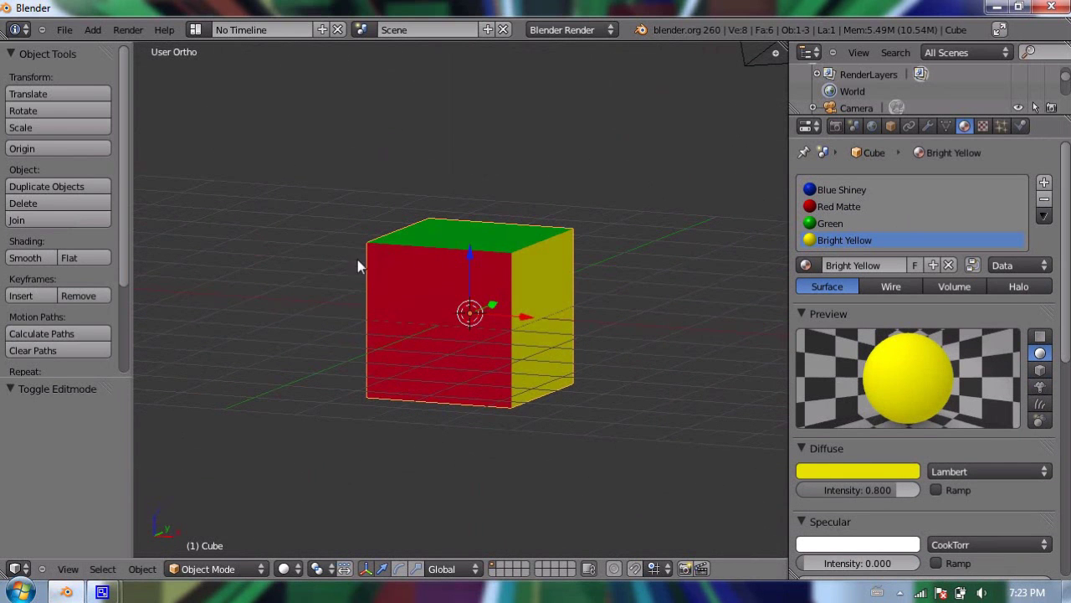
pyautogui.moveTo(358, 266); pyautogui.dragTo(668, 265, button='middle')
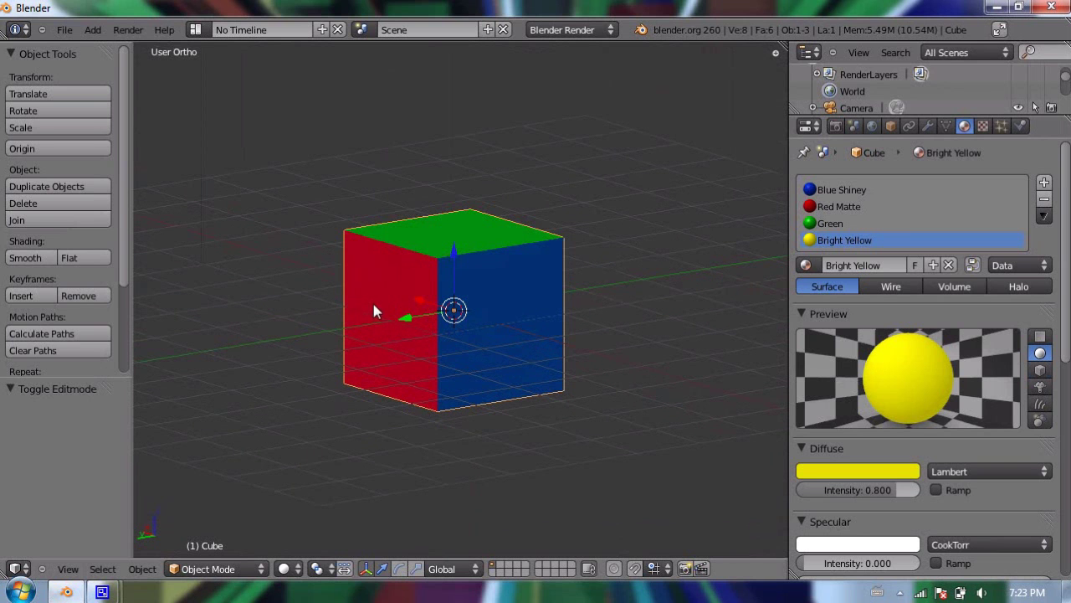
pyautogui.moveTo(349, 292); pyautogui.dragTo(597, 294, button='middle')
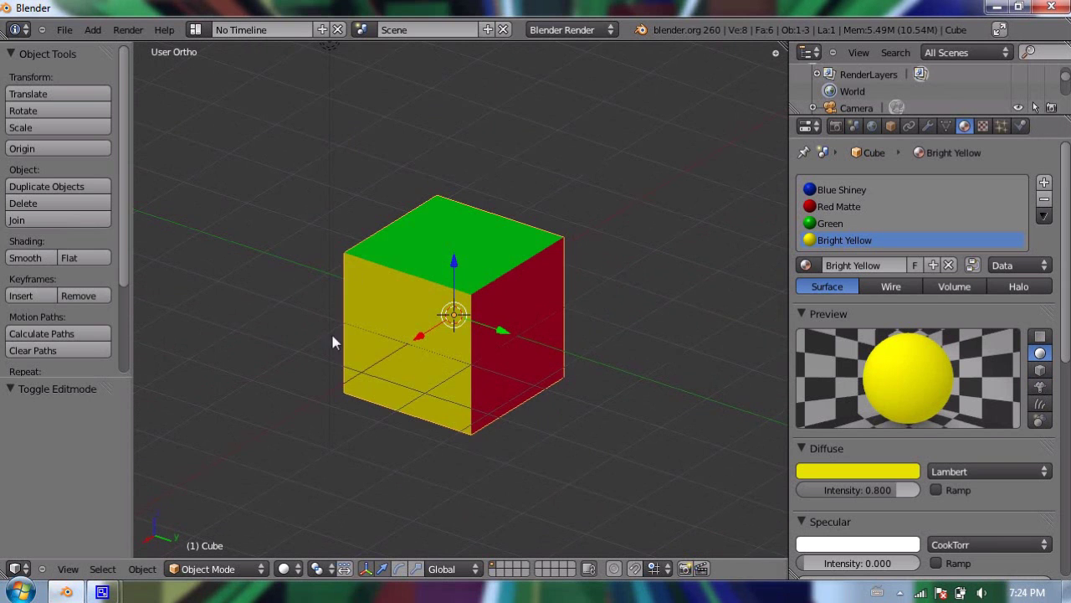
pyautogui.moveTo(335, 344); pyautogui.dragTo(604, 301, button='middle')
pyautogui.moveTo(425, 257); pyautogui.dragTo(580, 268, button='middle')
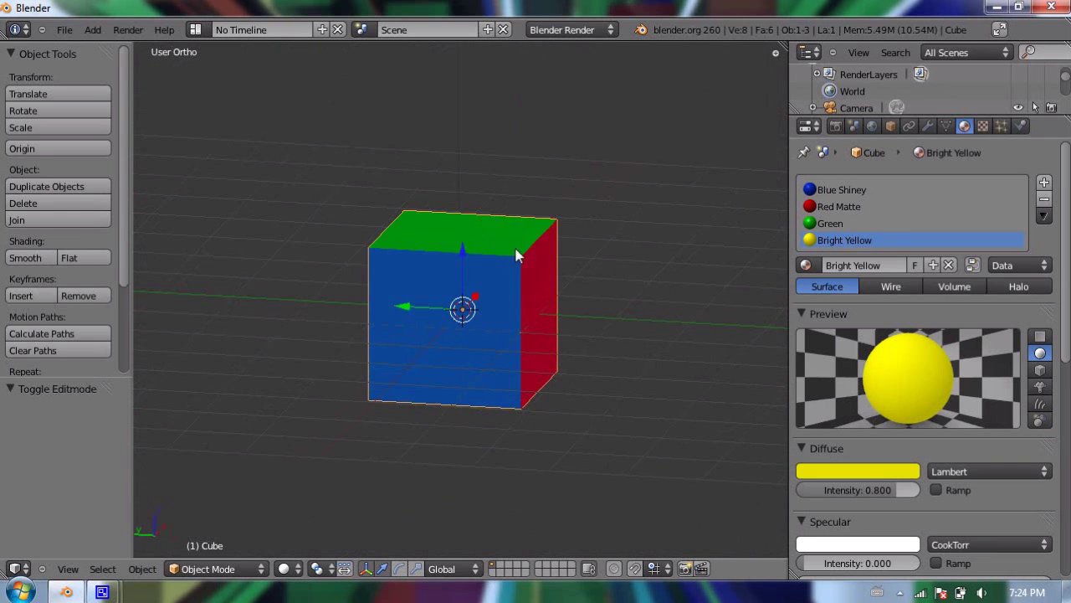